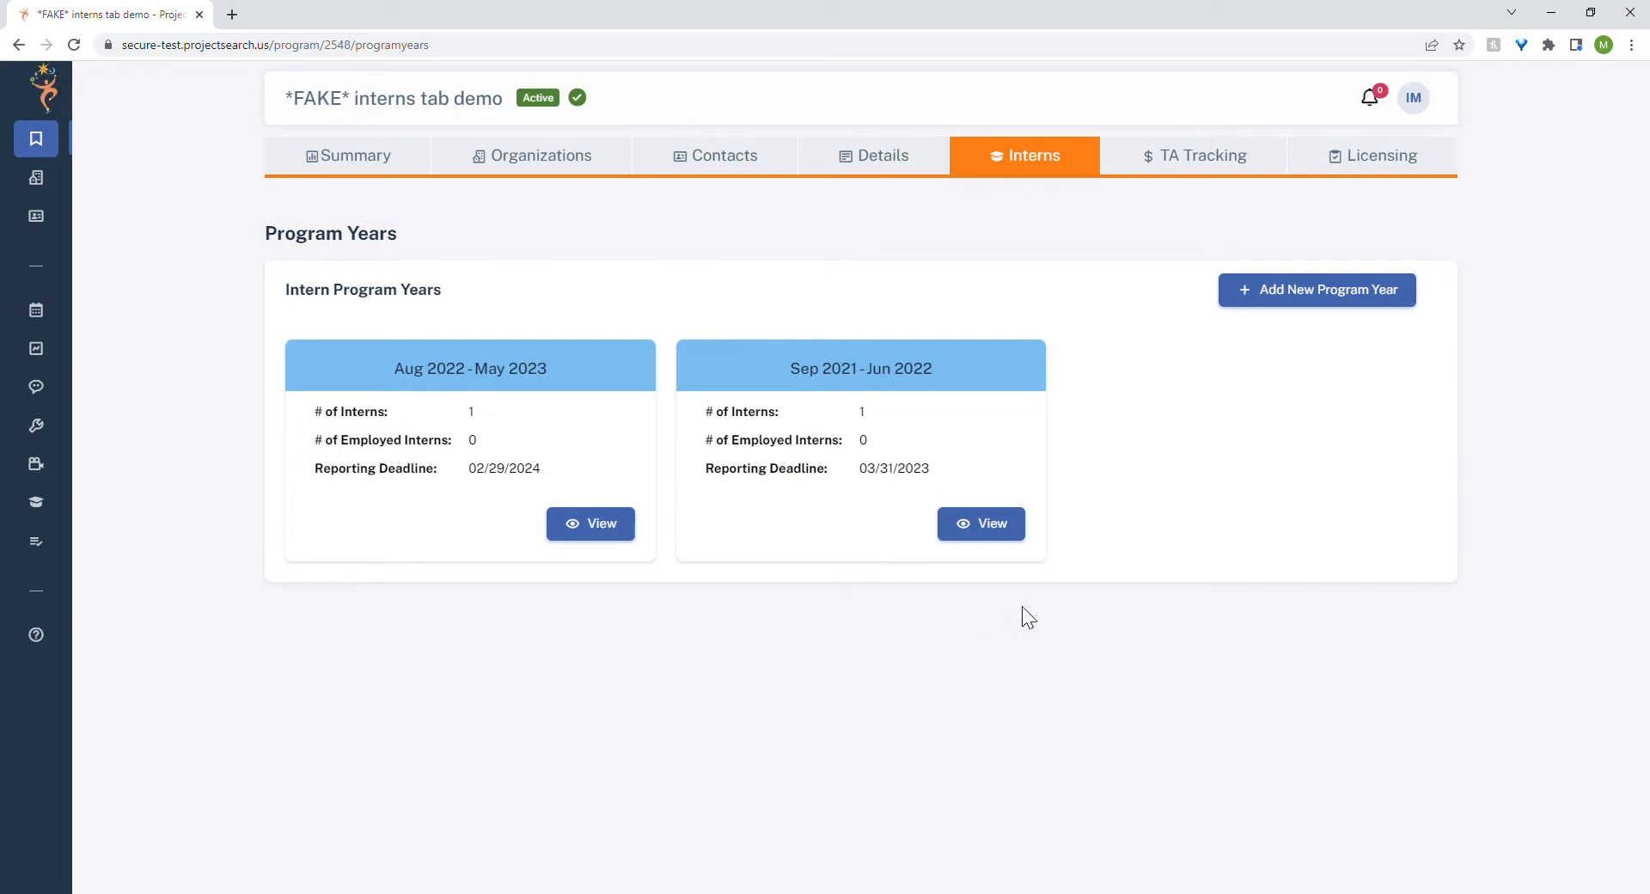
Start a new Employment-type status for the intern with a missing status in the Sep 2021 - Jun 2022 program year.
click(998, 533)
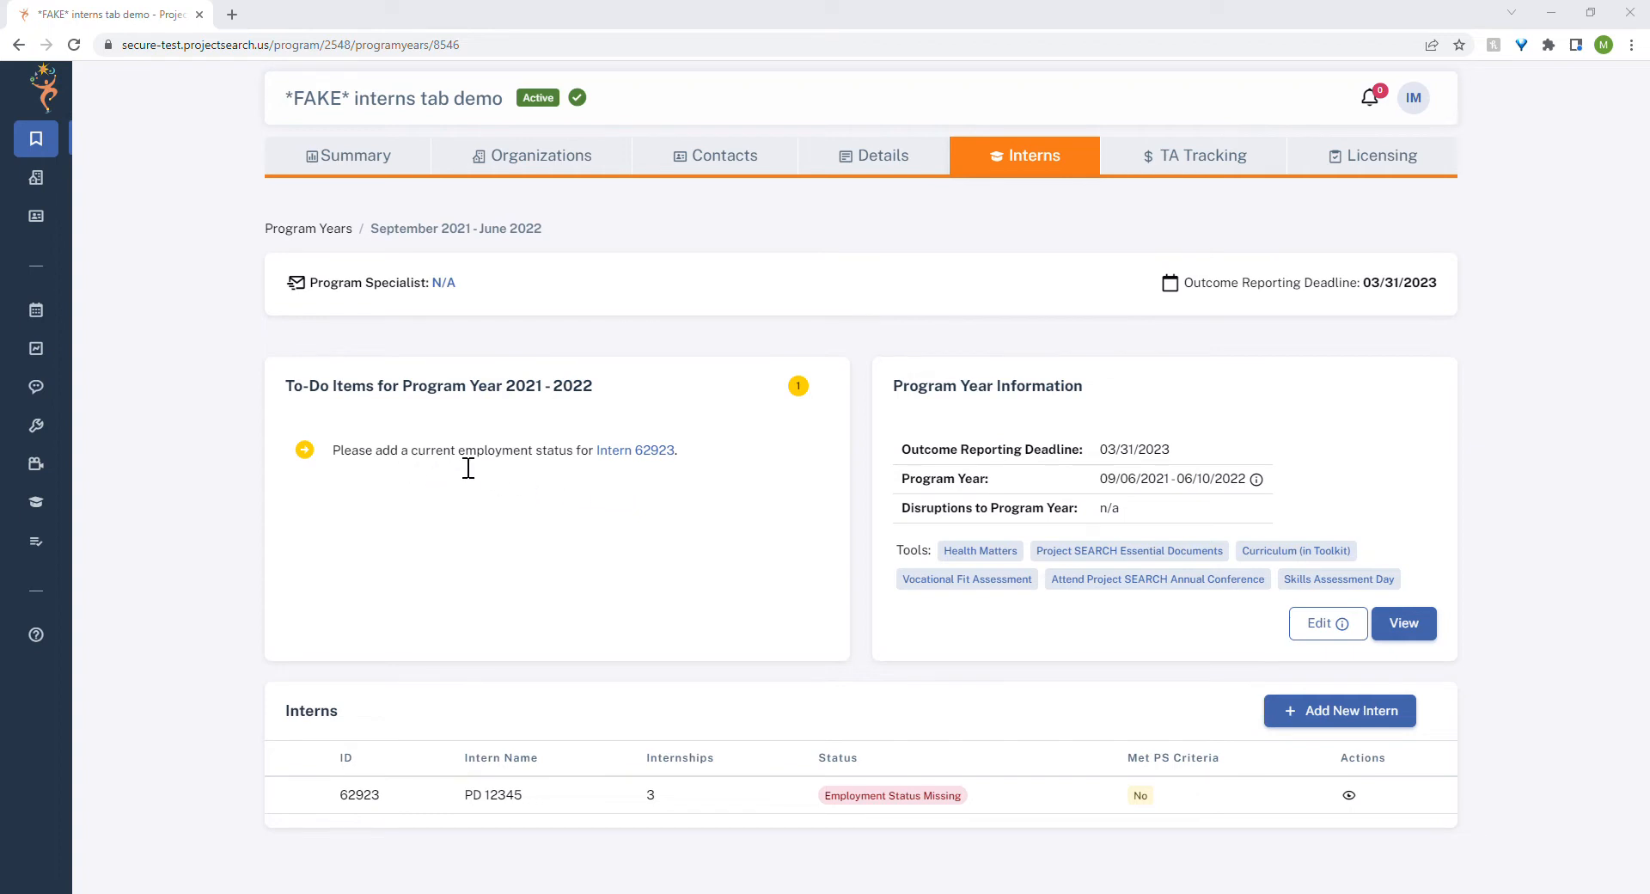
click(662, 463)
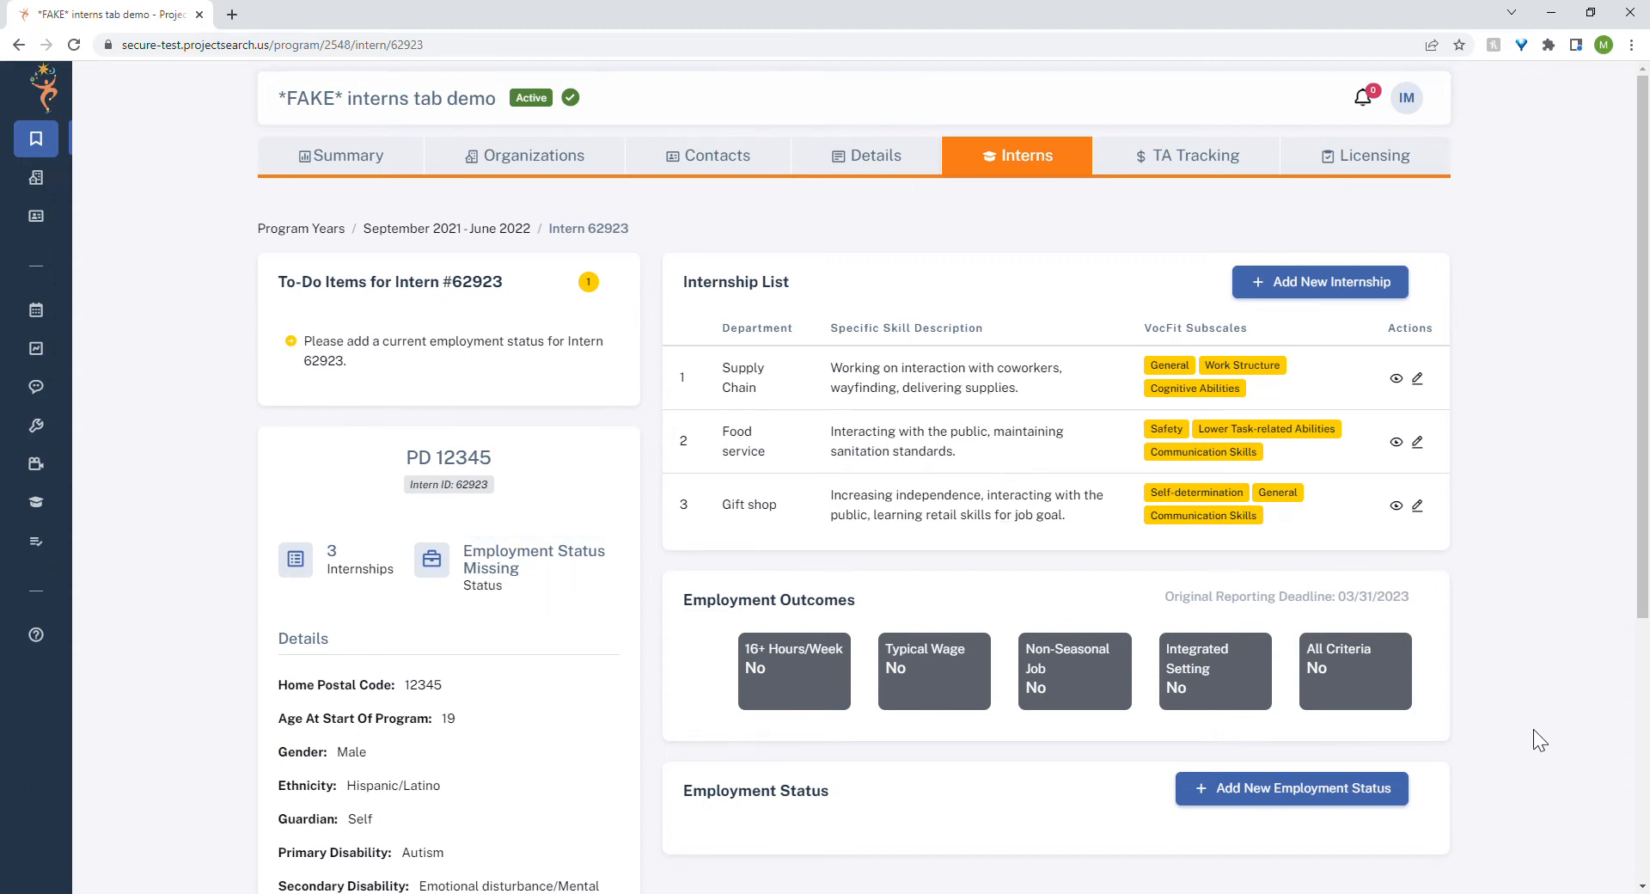
click(1255, 804)
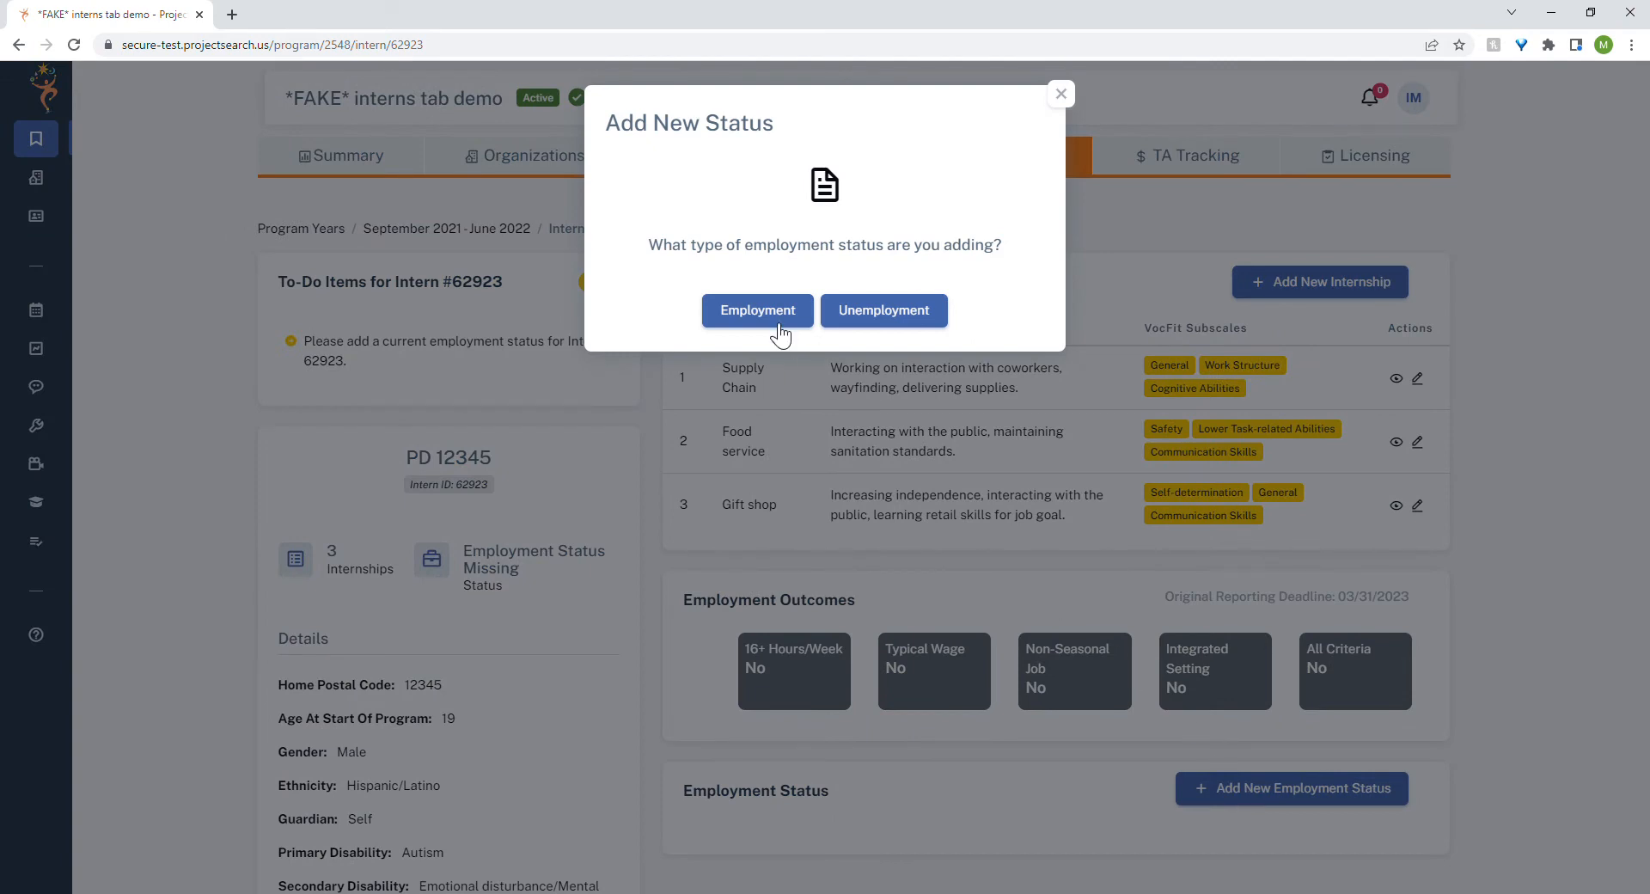
click(752, 315)
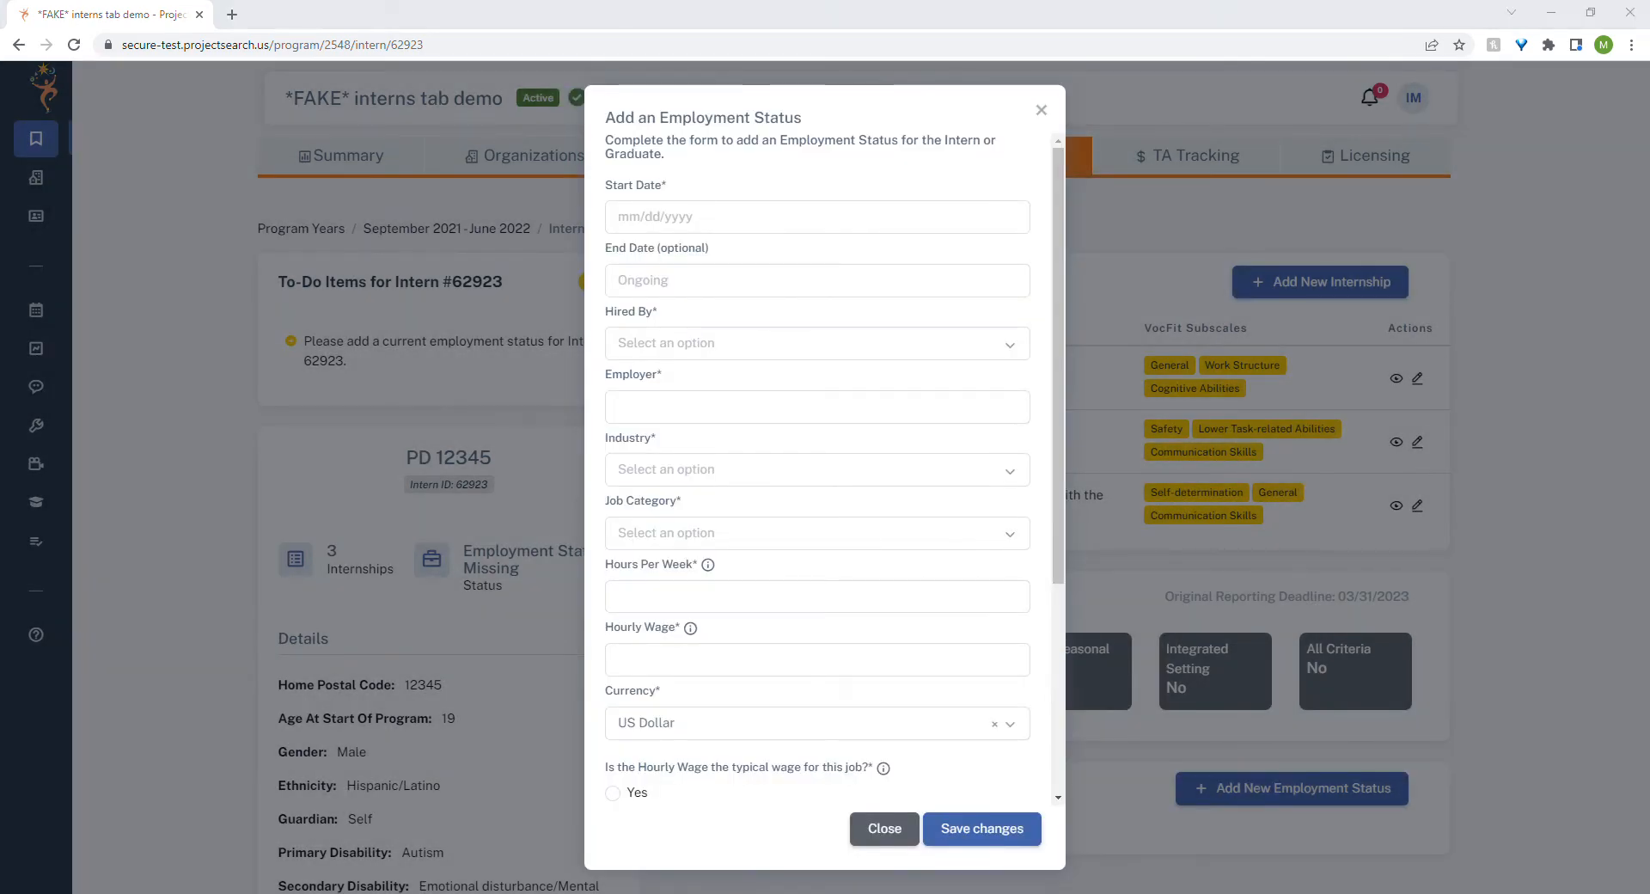
Set the employment start date to 08/22/2022, hired by Other, with ABC Hotel as the employer.
click(706, 220)
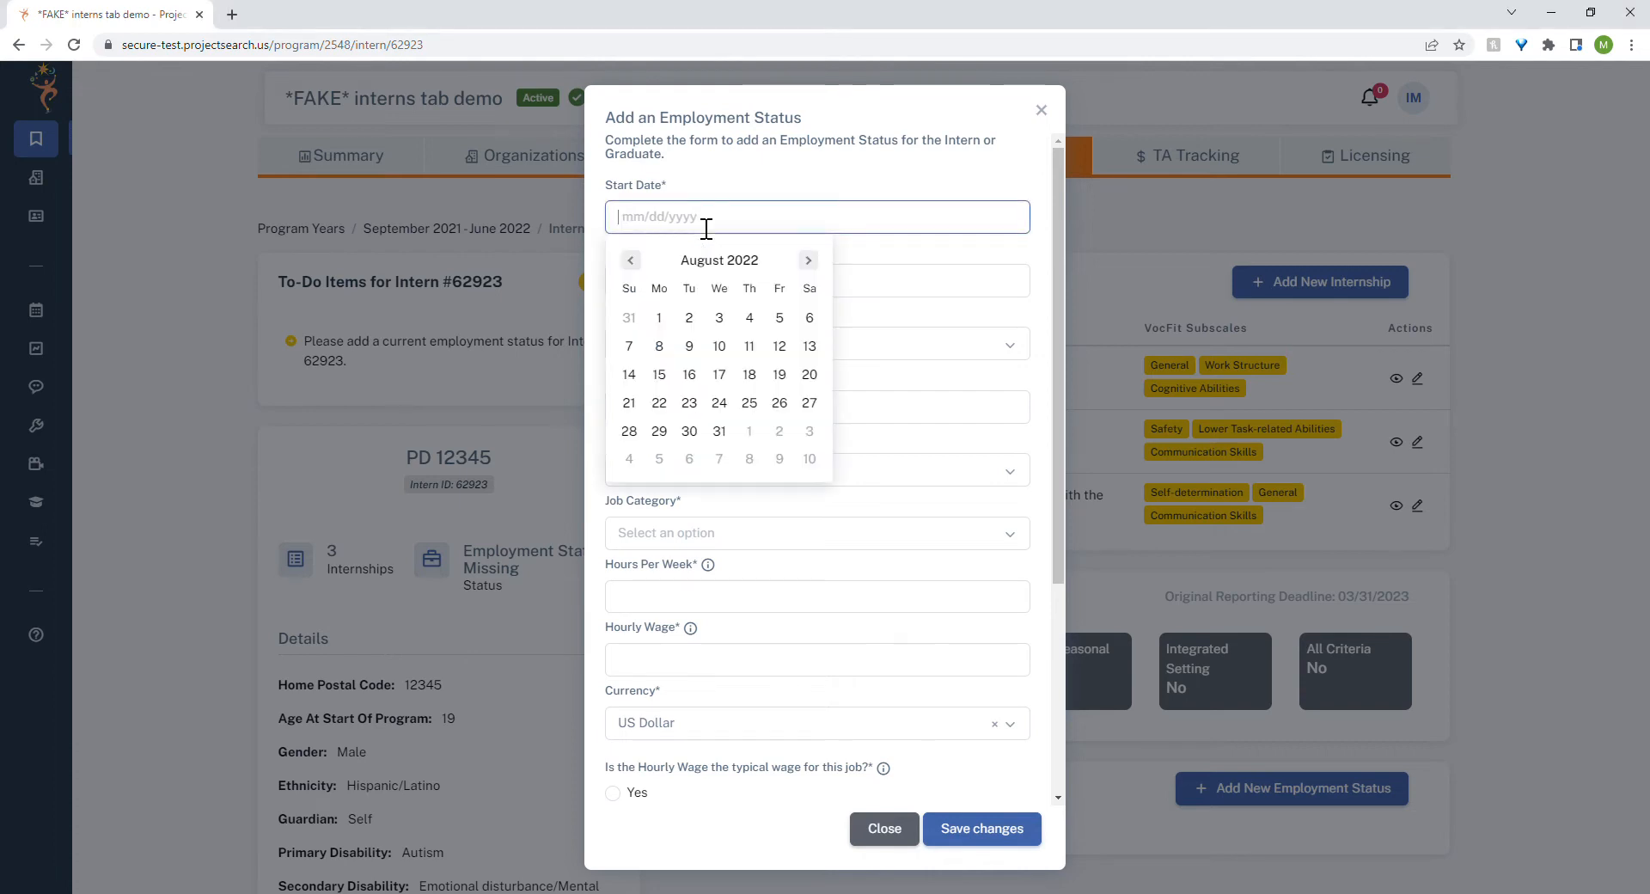
click(659, 403)
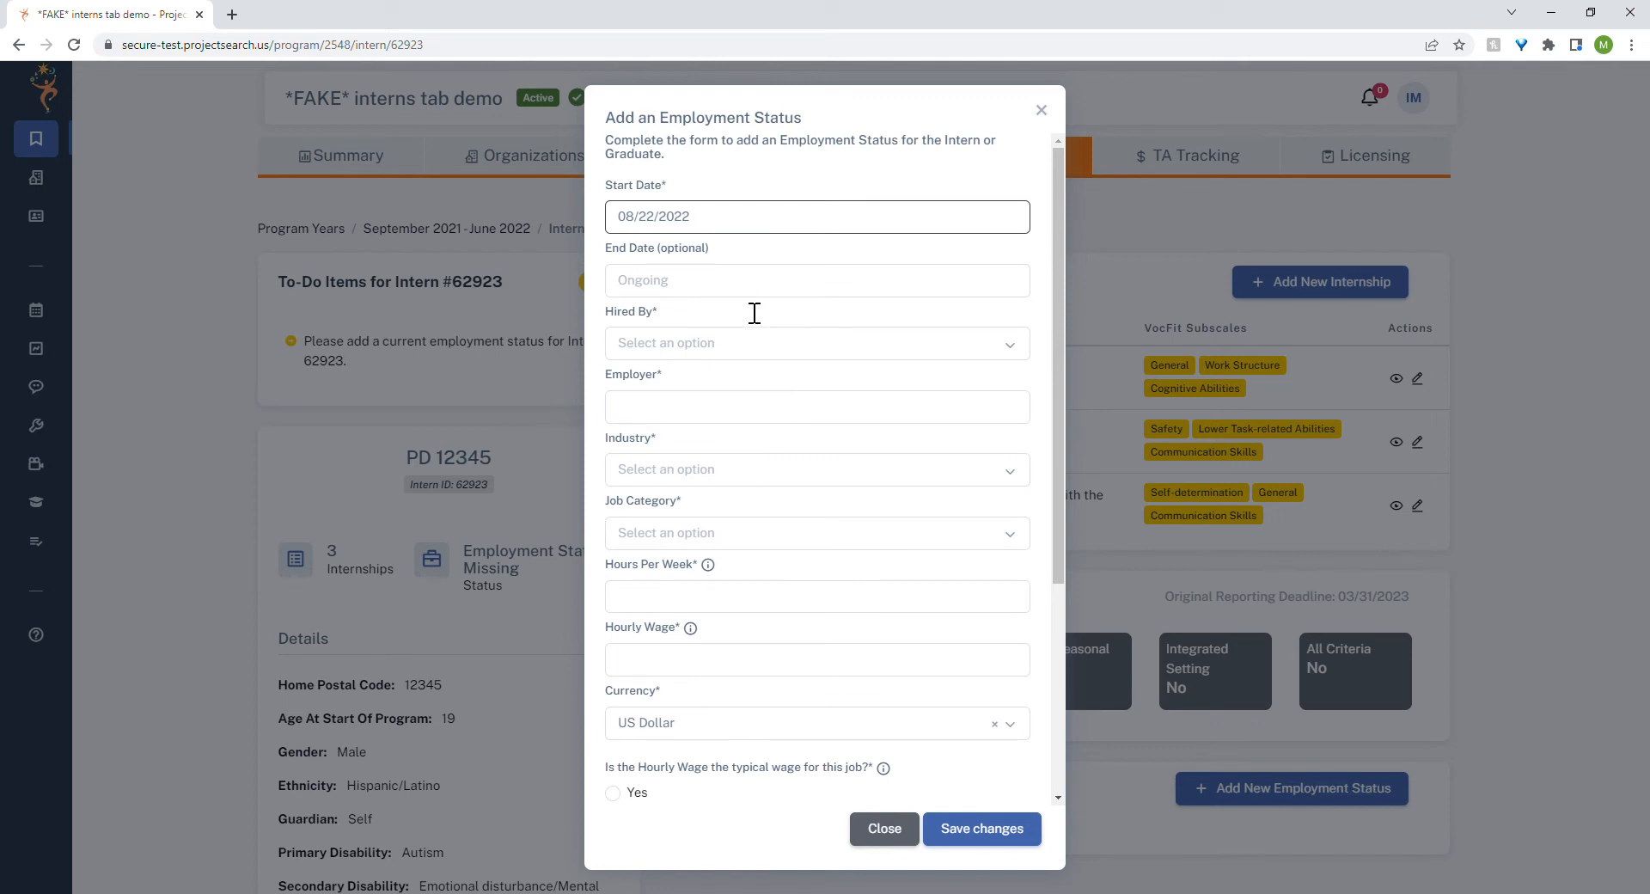
click(760, 351)
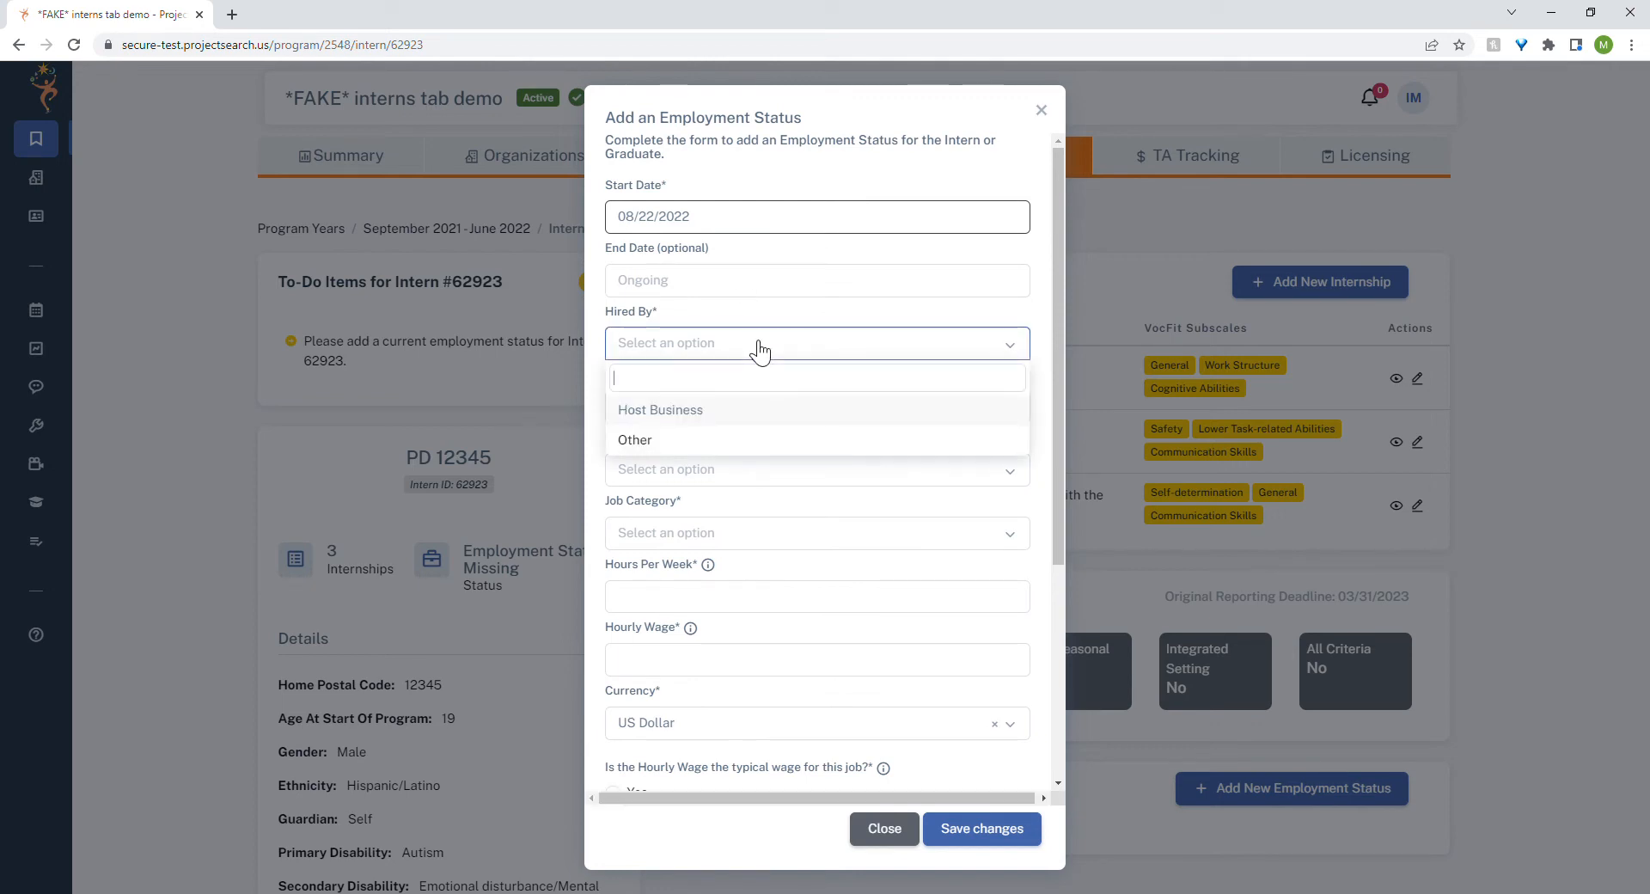
click(736, 441)
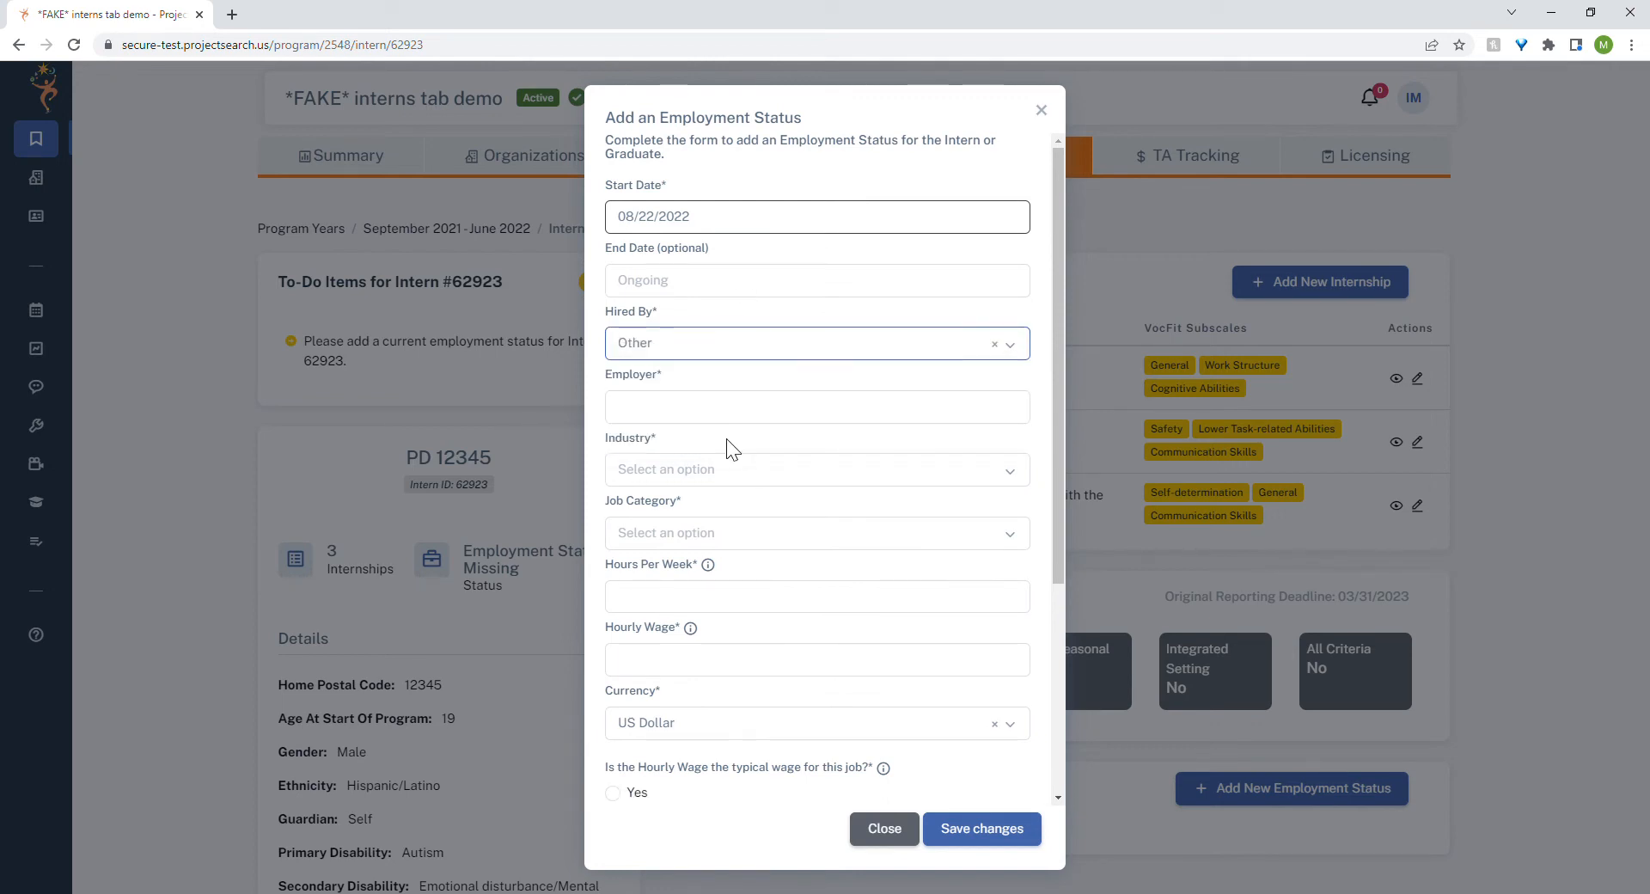
click(688, 409)
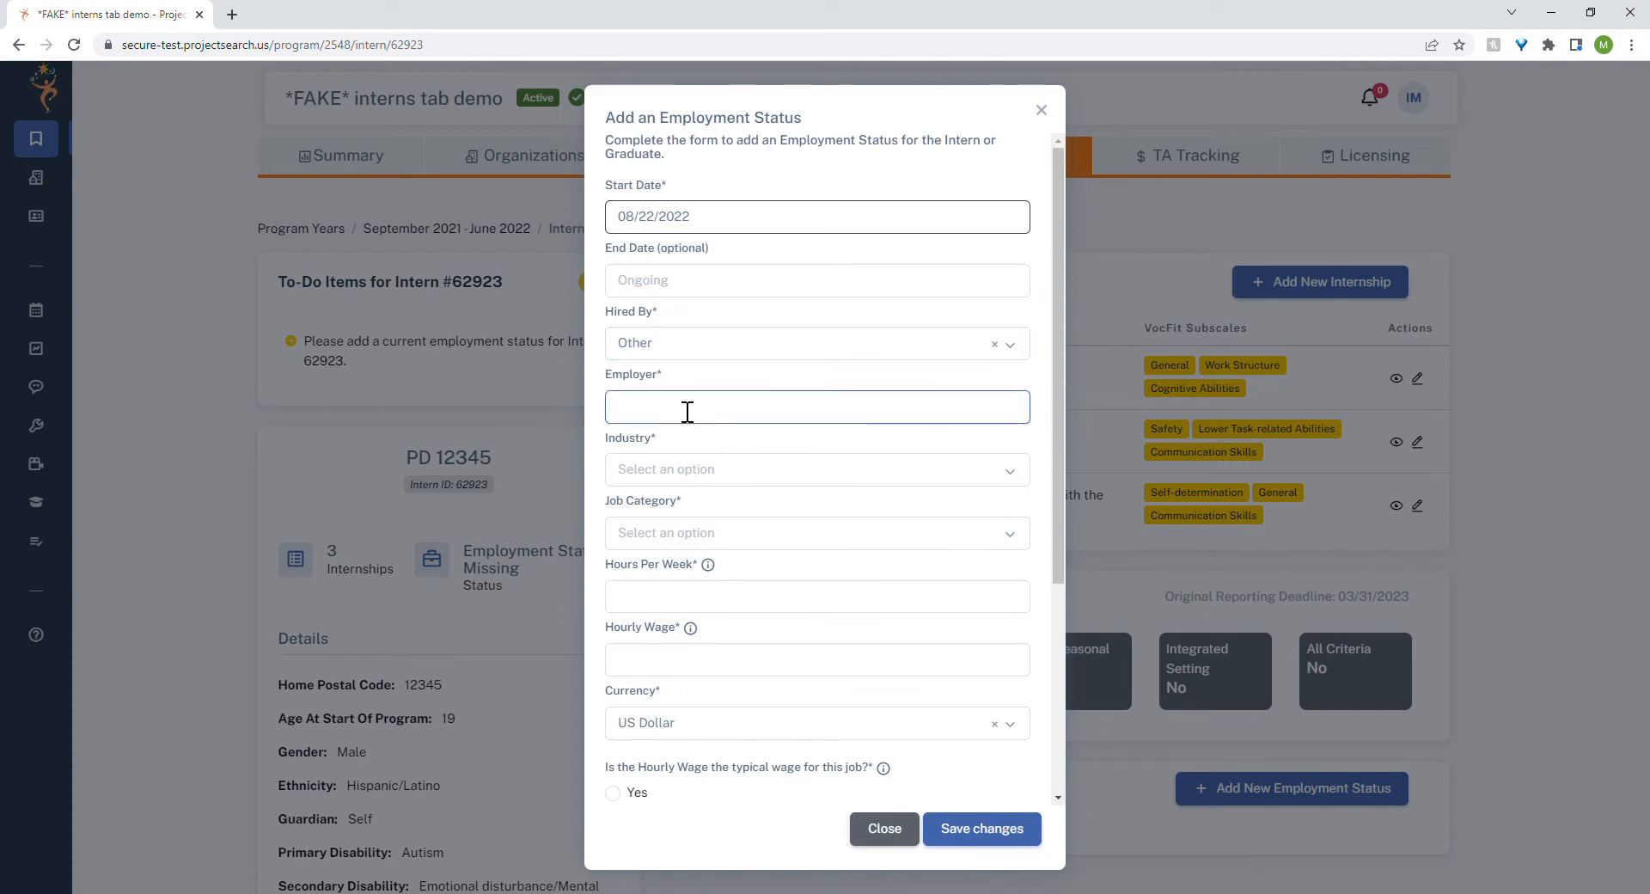
text(ABC Hotel)
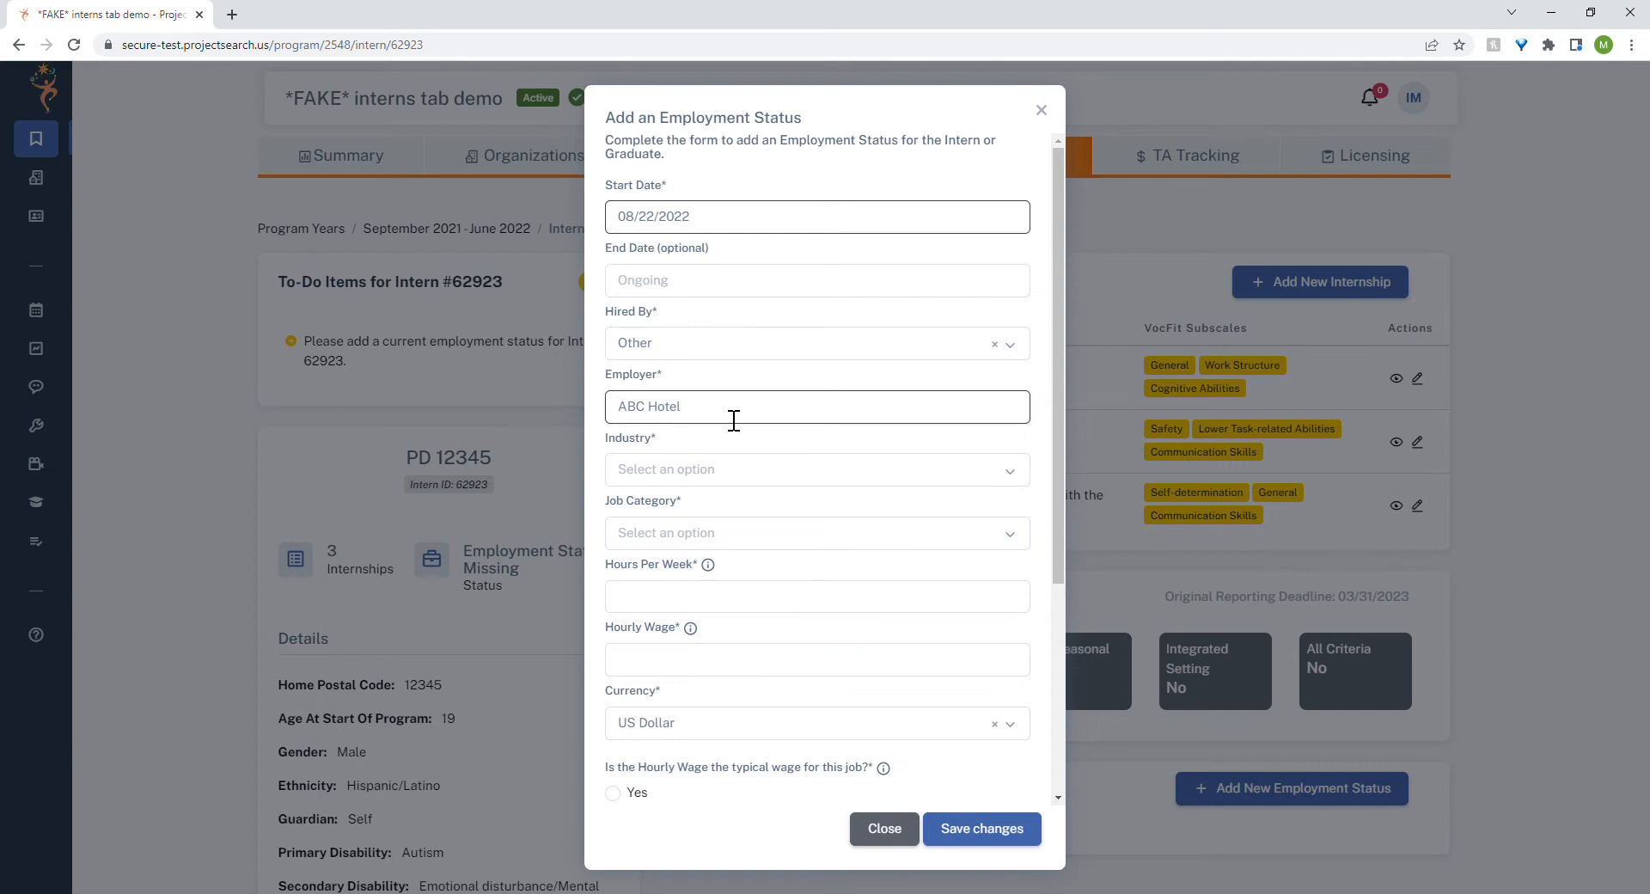
Set the industry to Hospitality/Resort and the job category to Cashier/Retail Clerk.
click(748, 473)
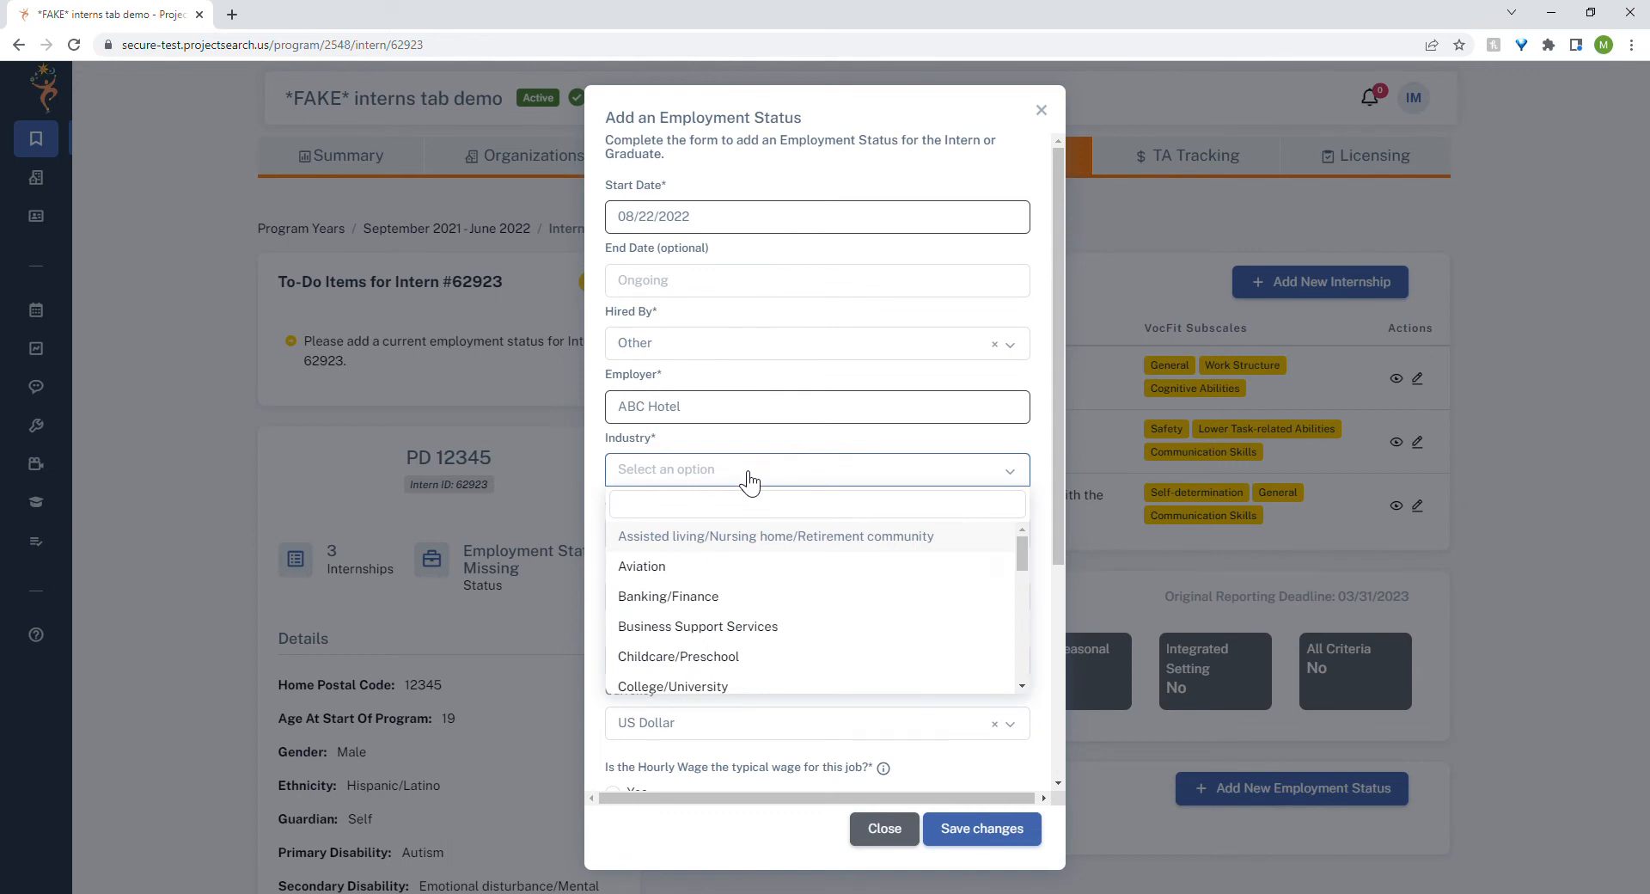
text(hospi)
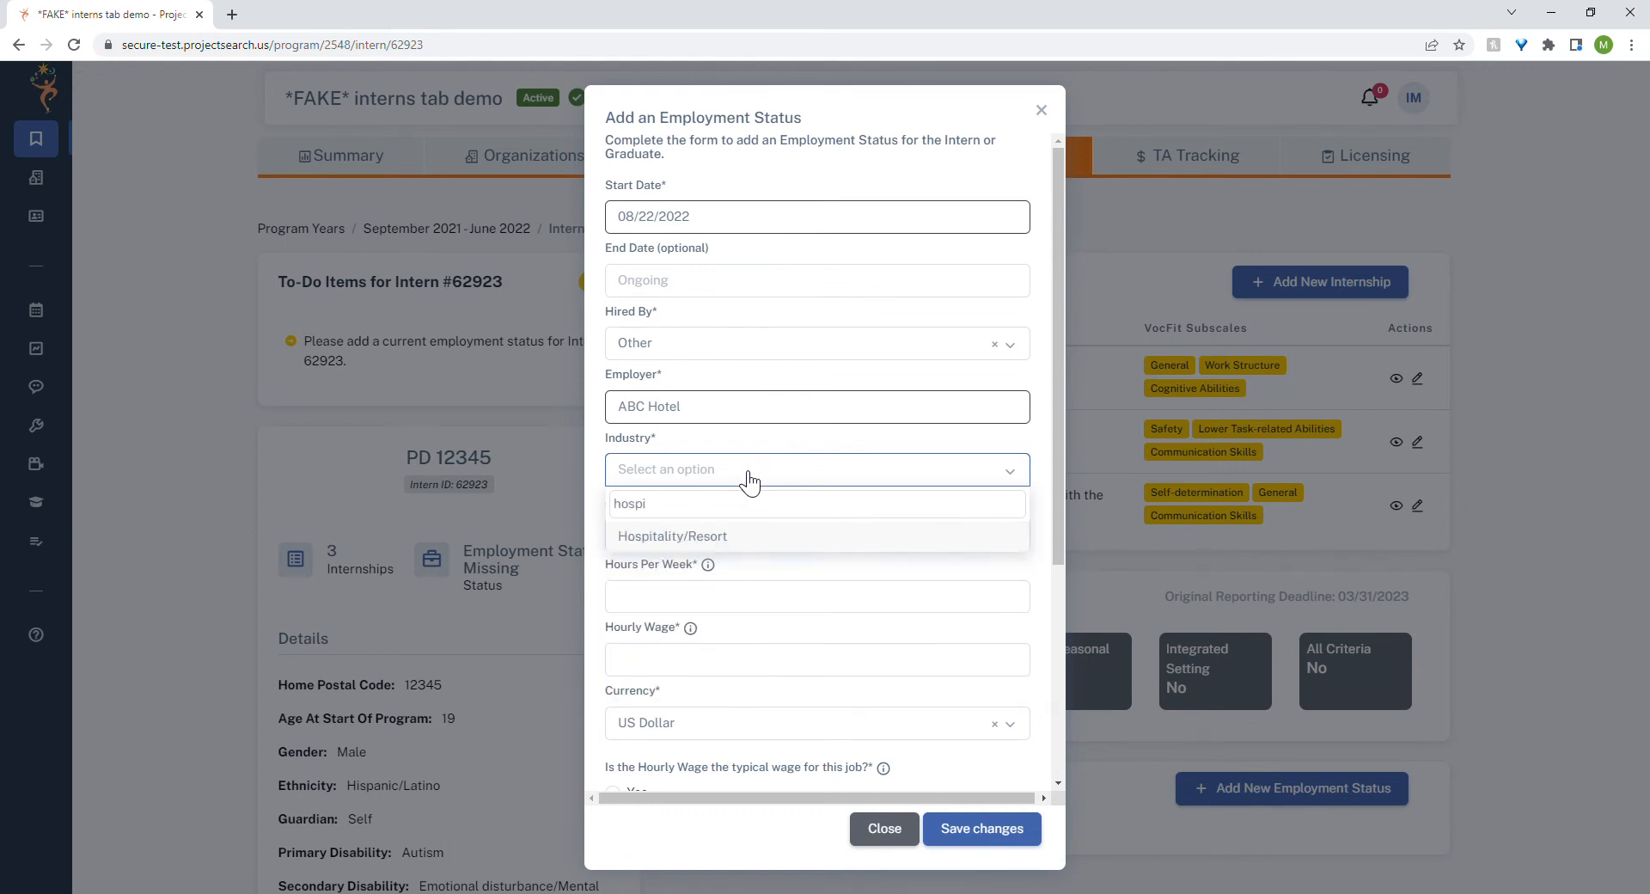
click(750, 542)
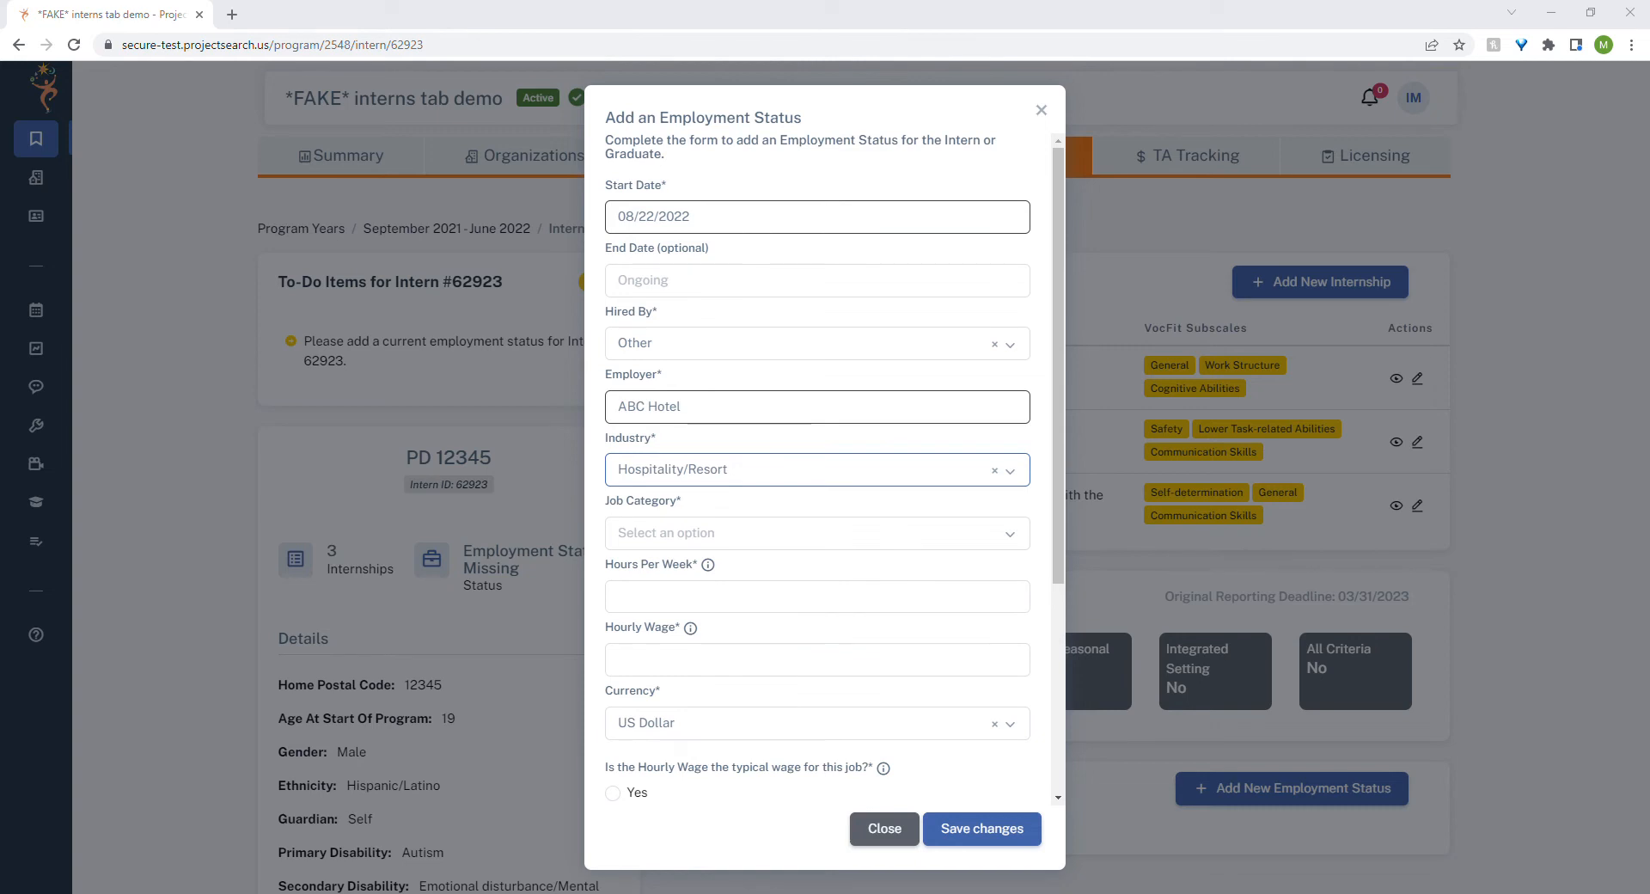
click(729, 541)
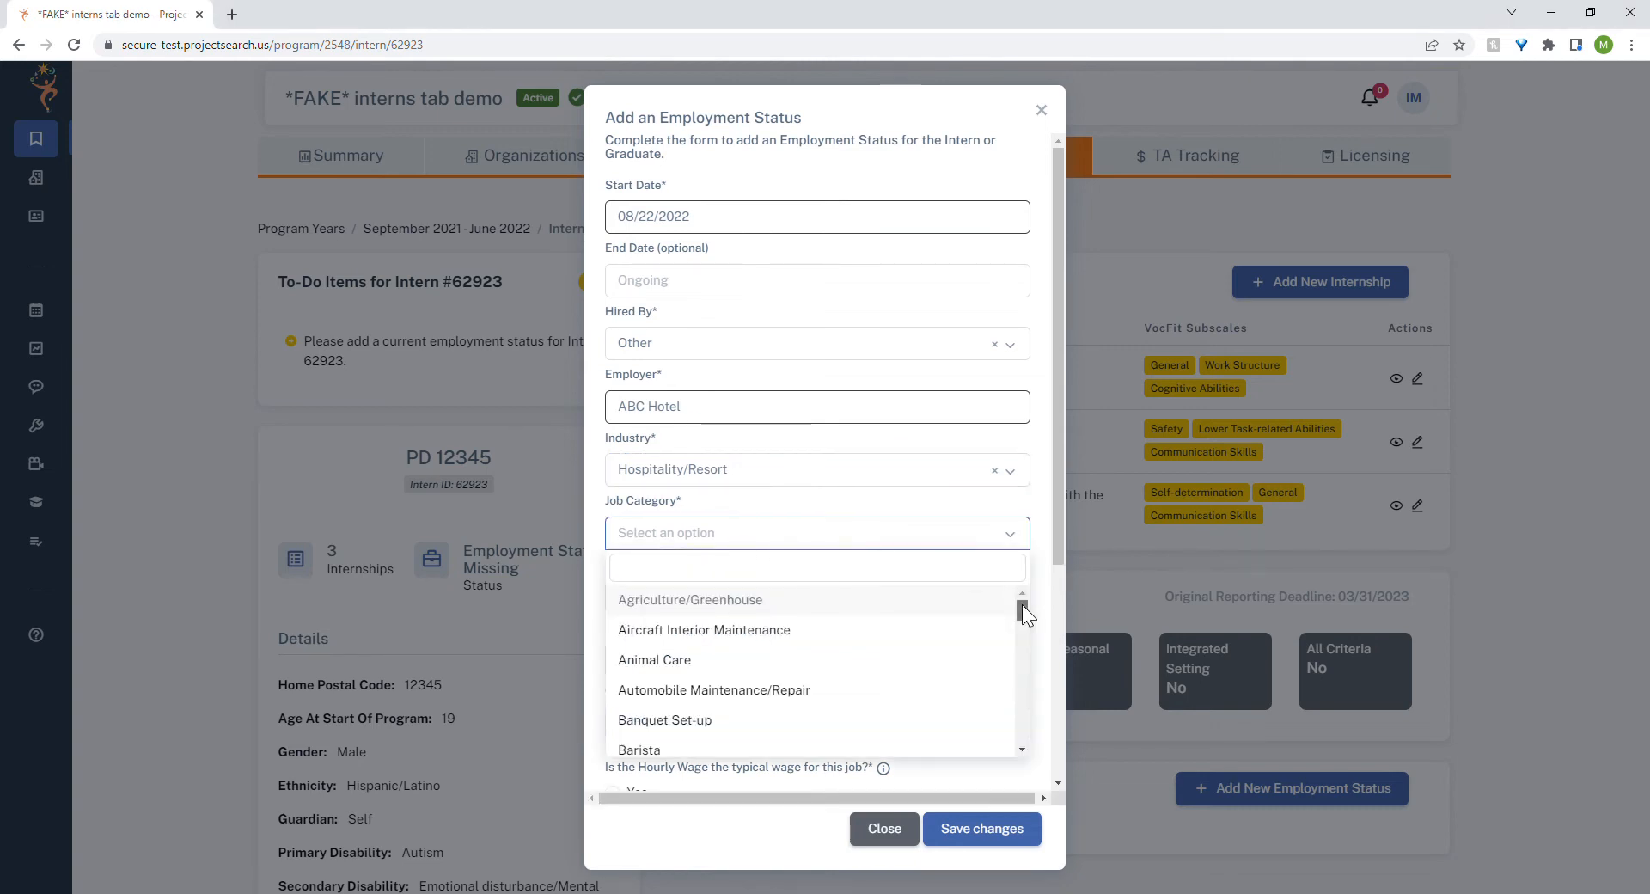
drag(1023, 605, 1021, 618)
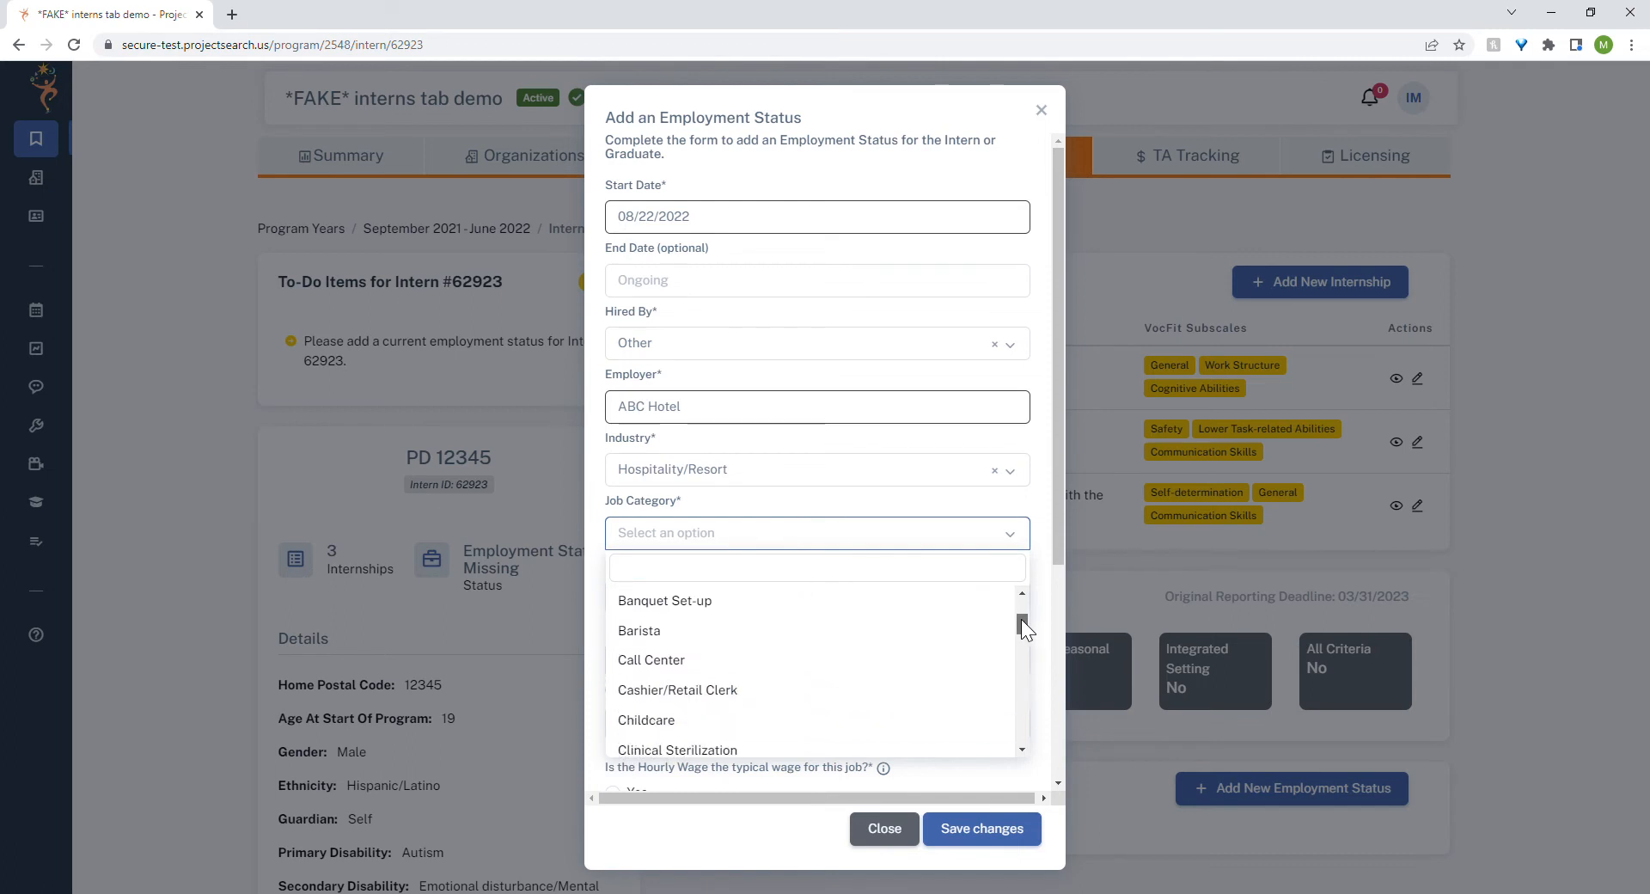
click(782, 691)
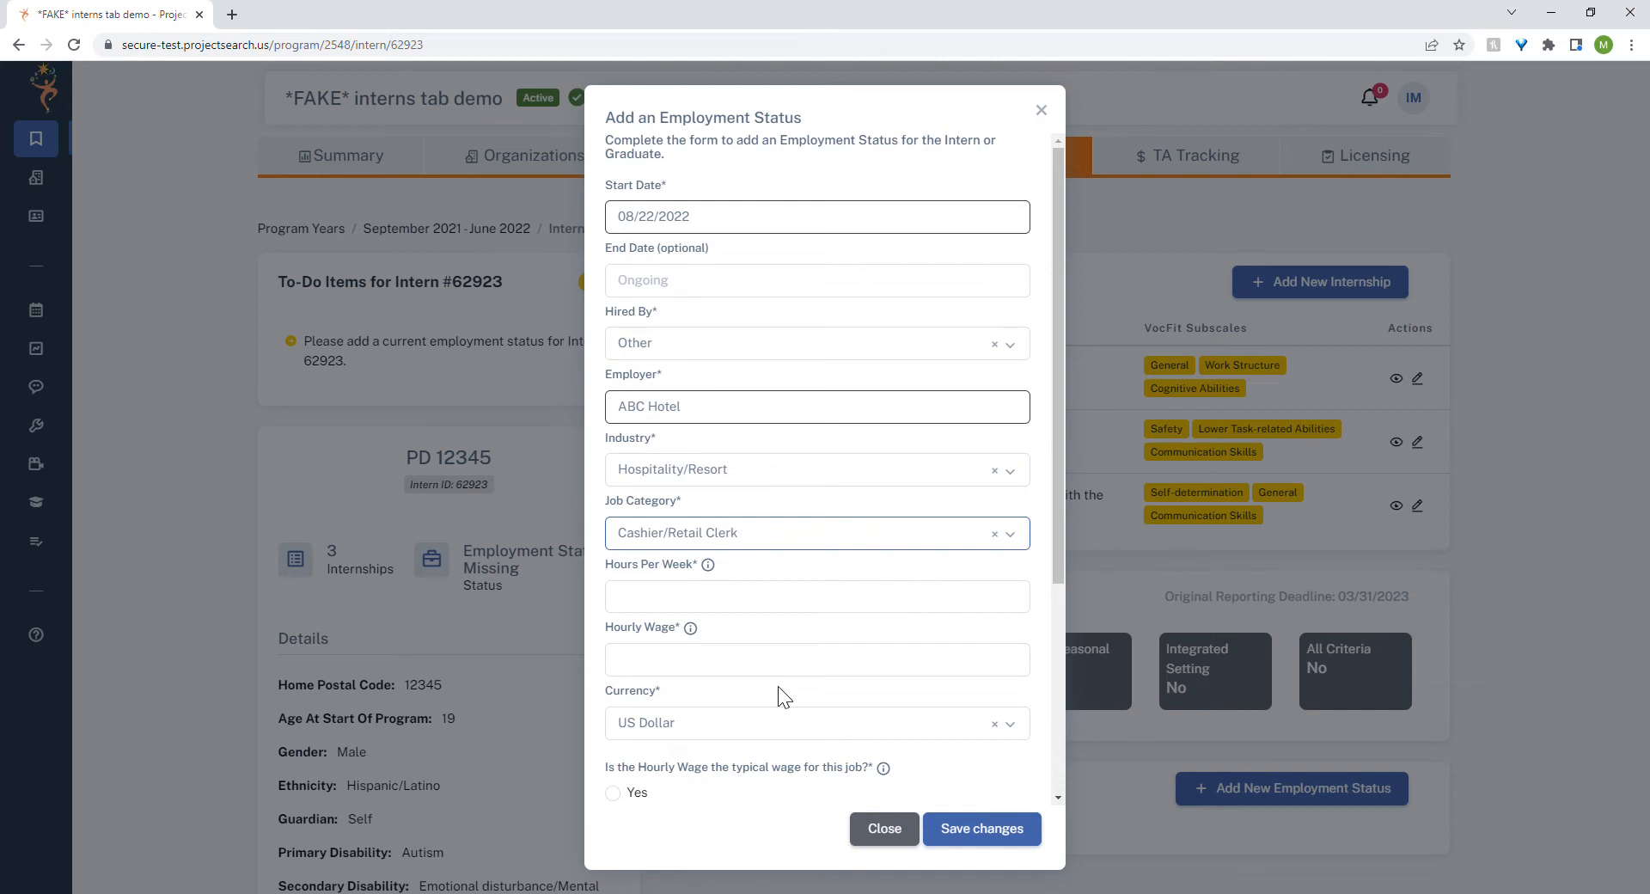
Set the hours per week to 24 and the hourly wage to 15.50, keeping US Dollar as the currency.
scroll(778, 688, down, 1)
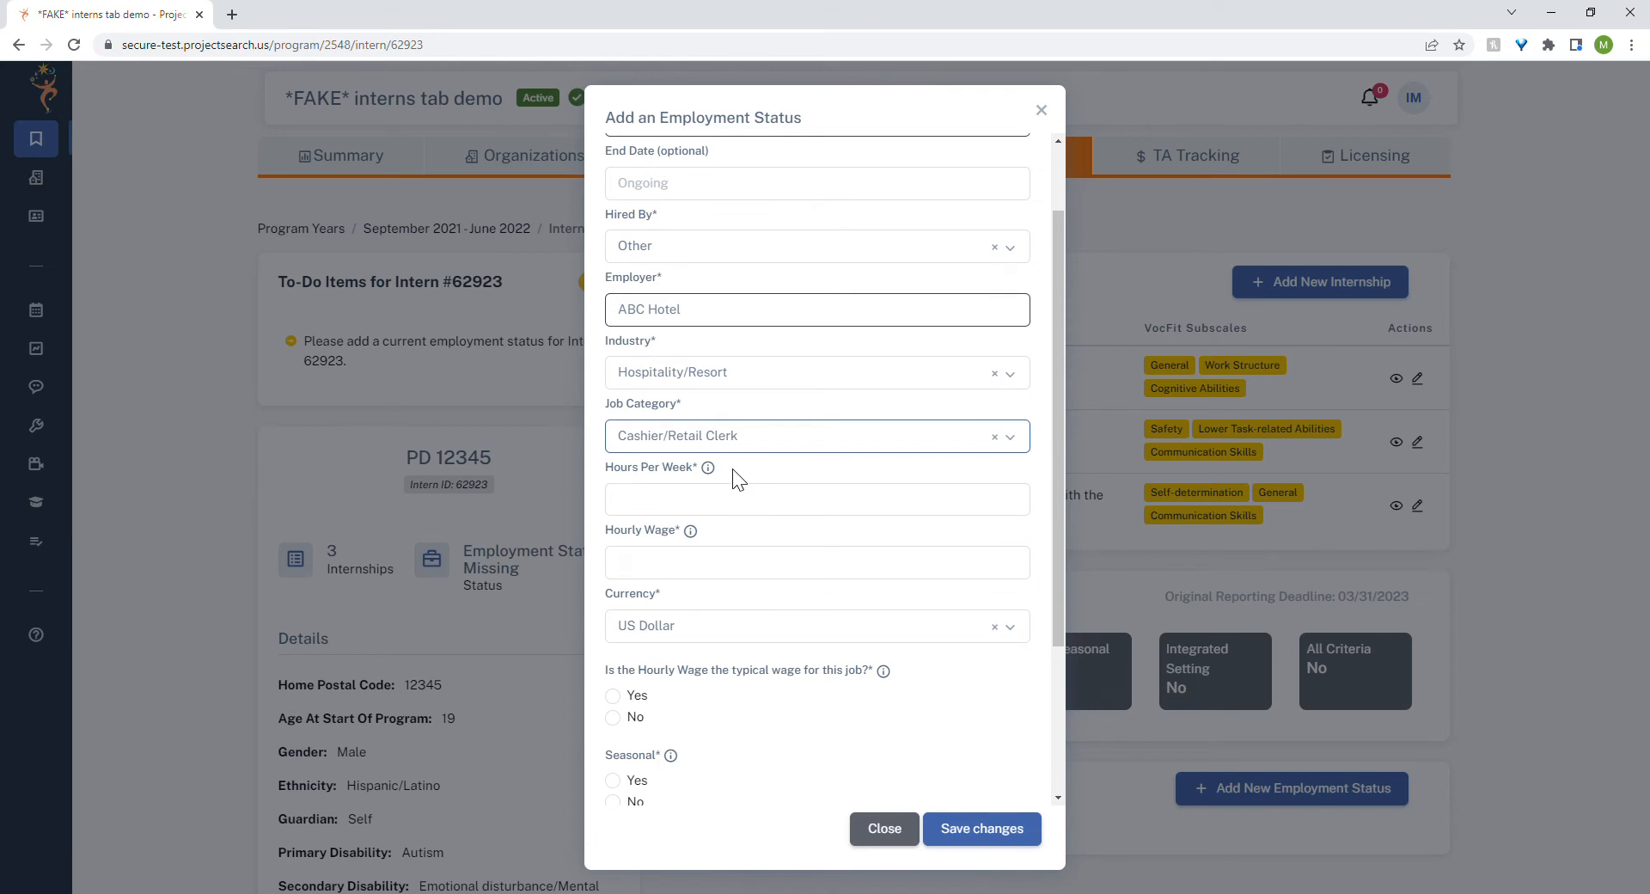
click(686, 507)
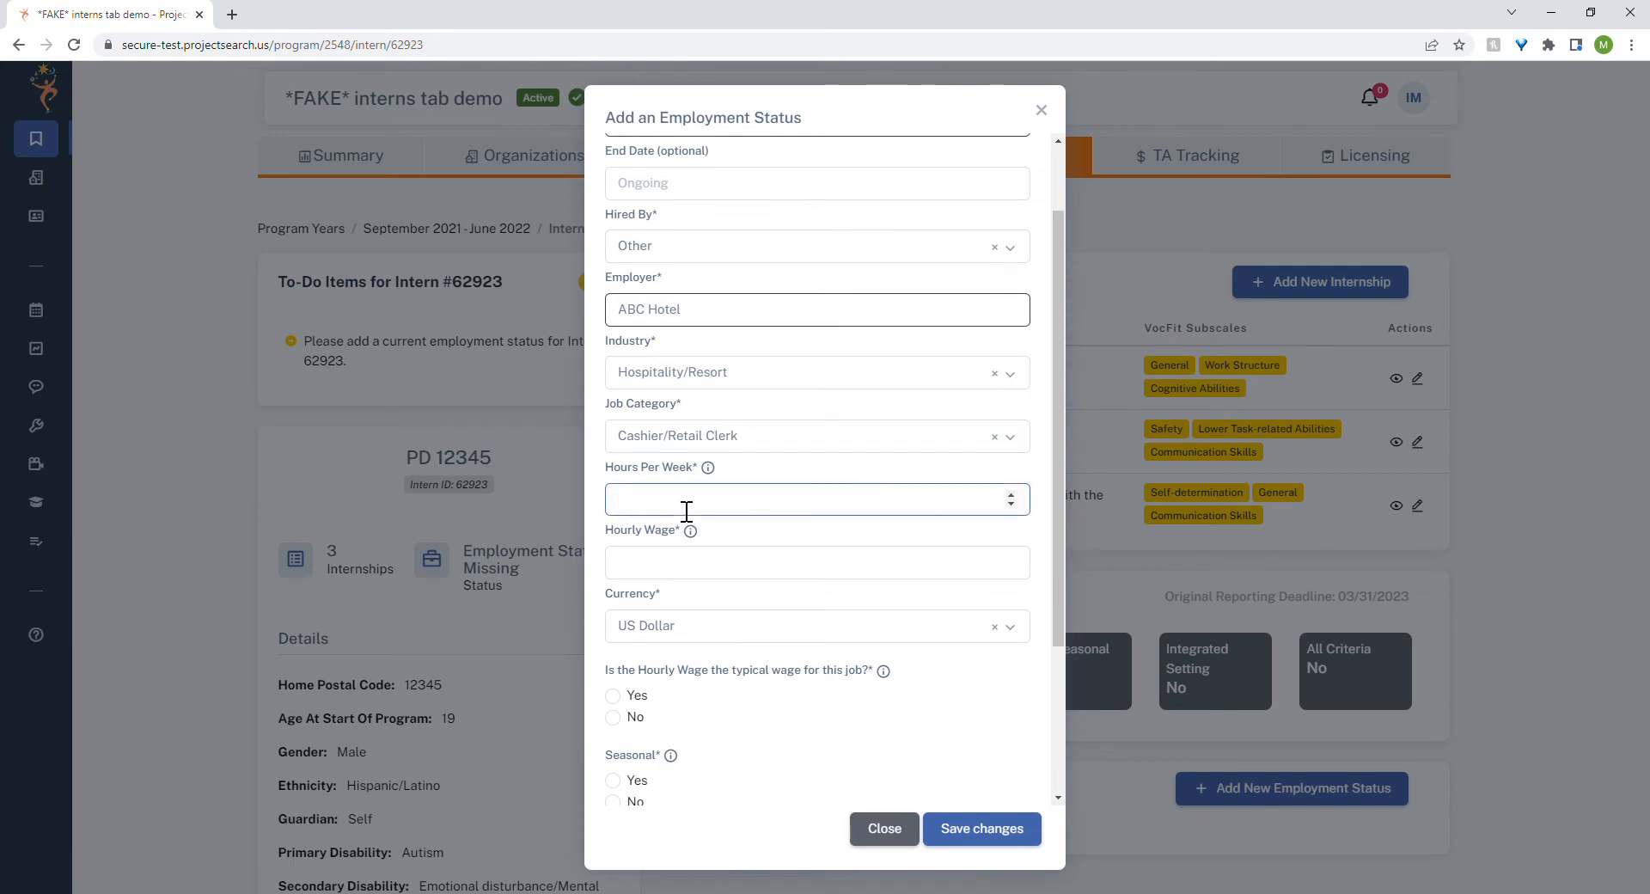
text(24)
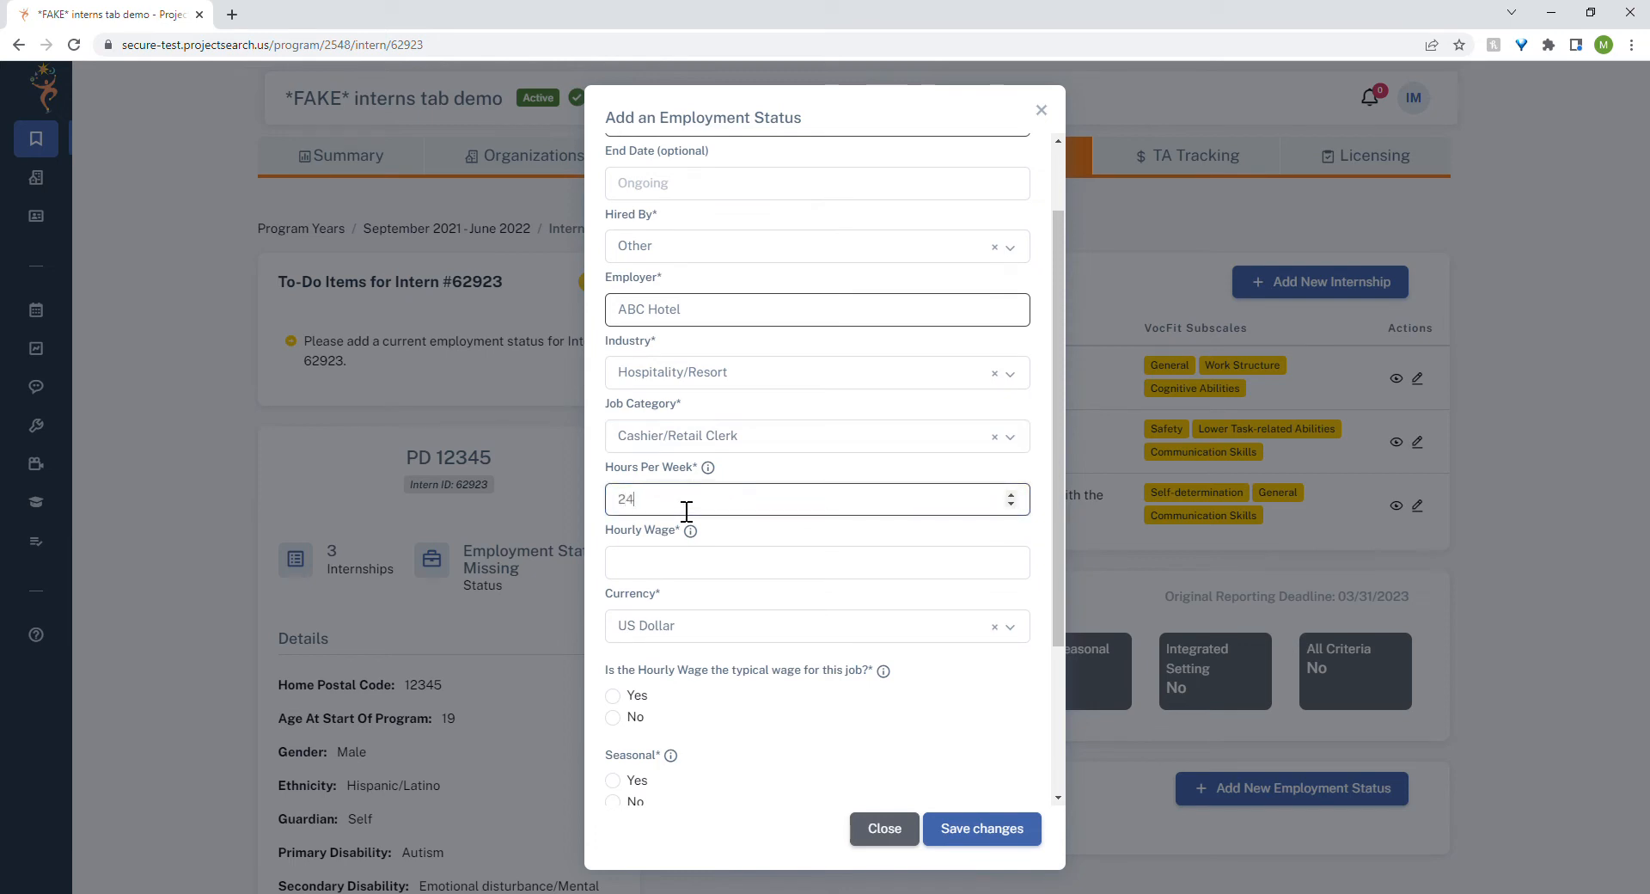
mouse_move(709, 472)
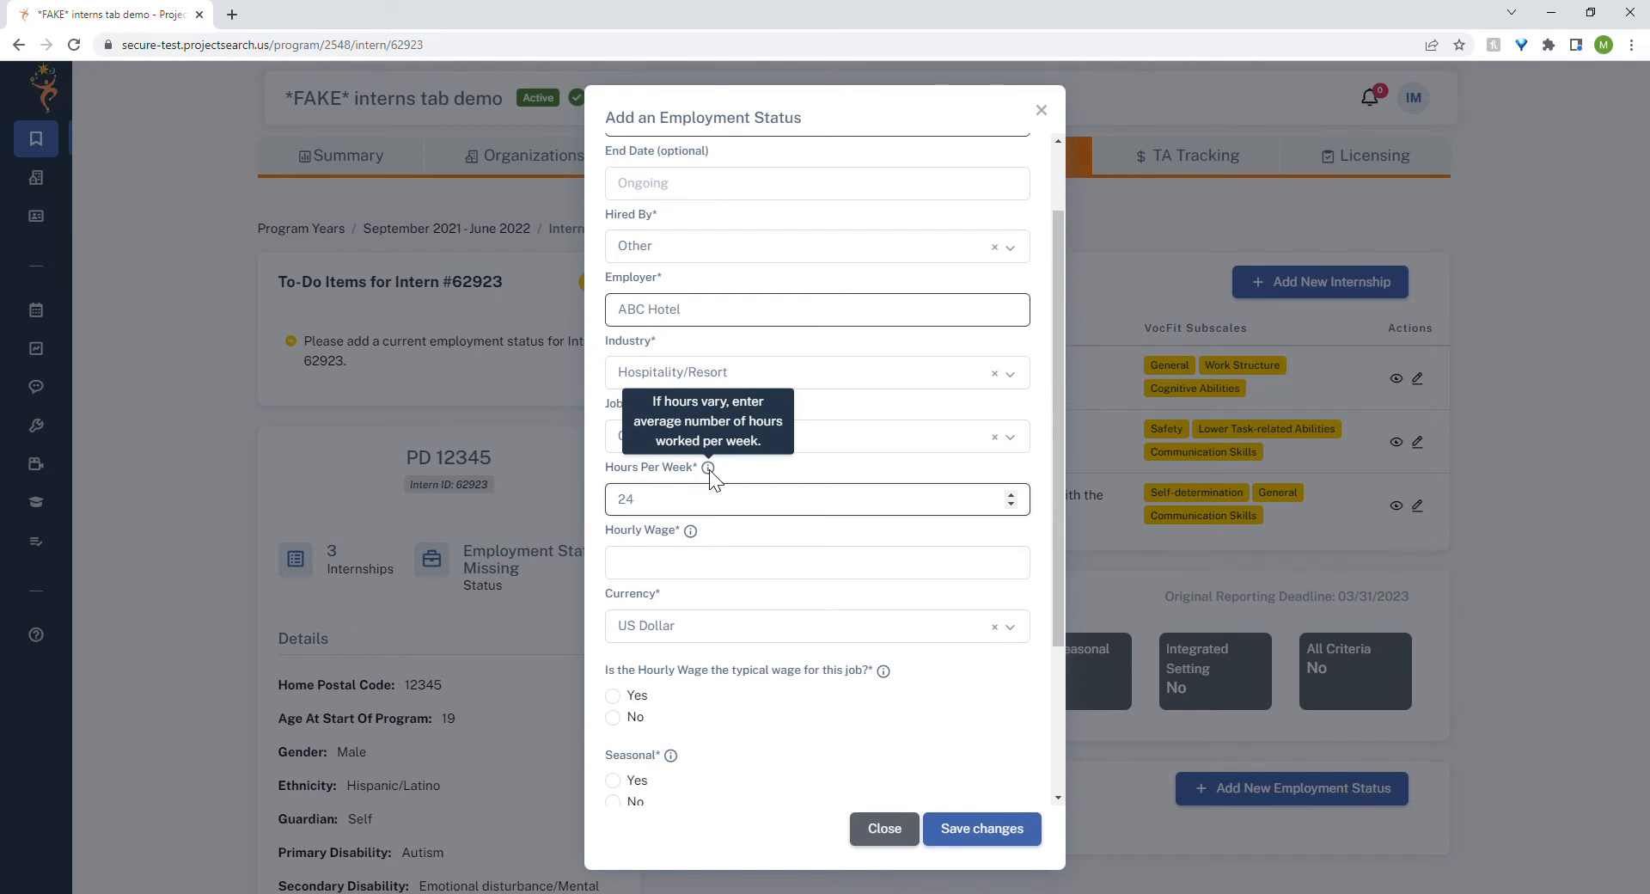
click(631, 570)
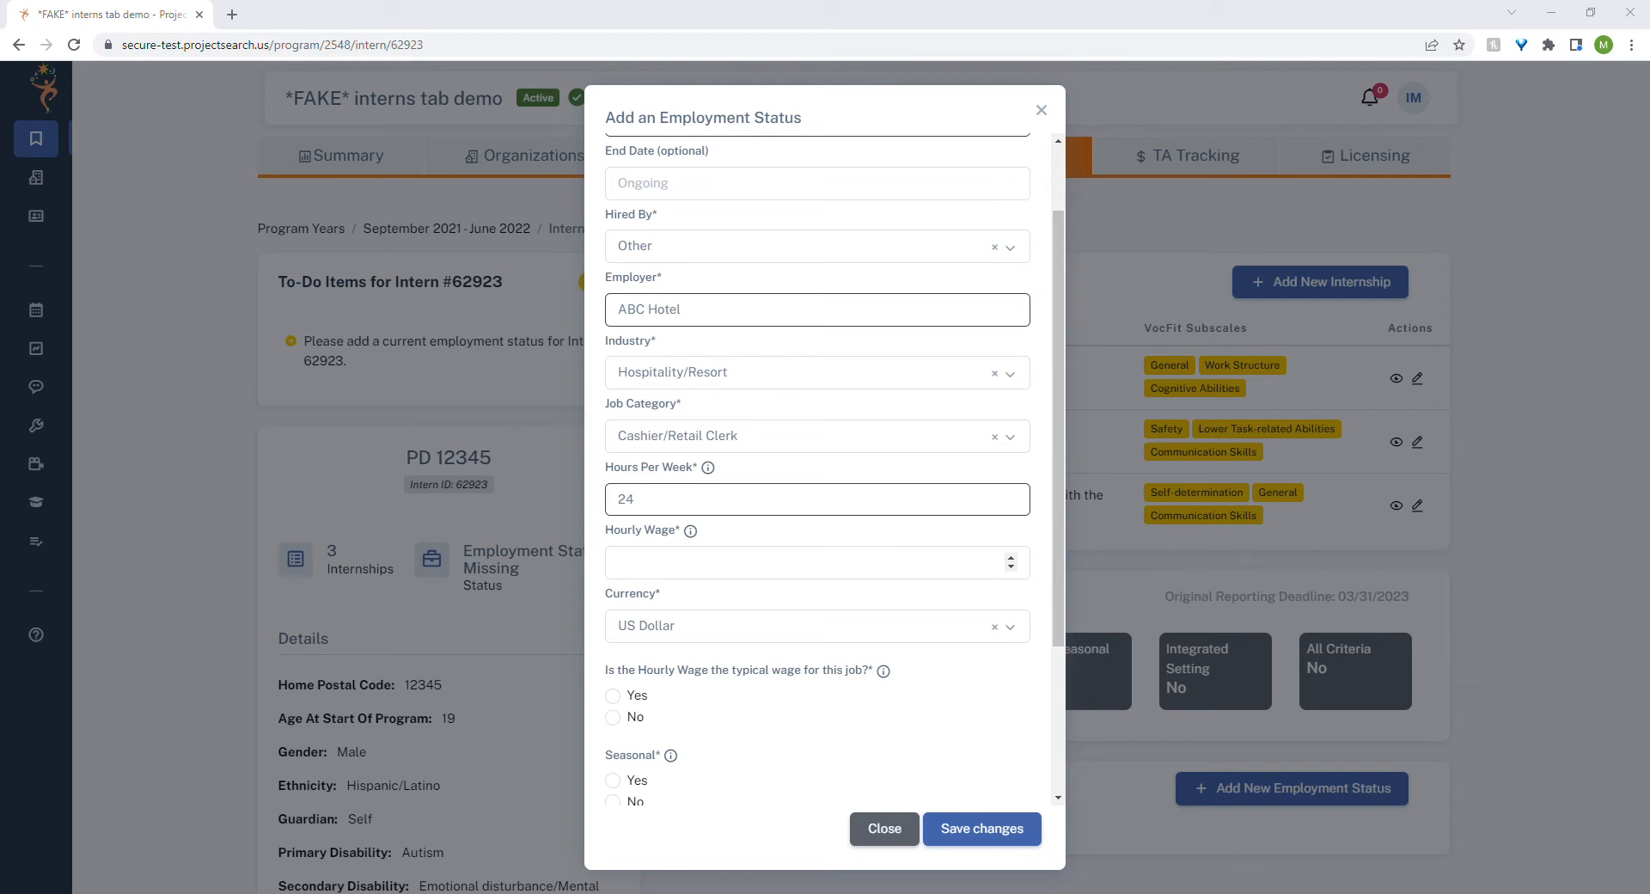
click(653, 575)
text(15.)
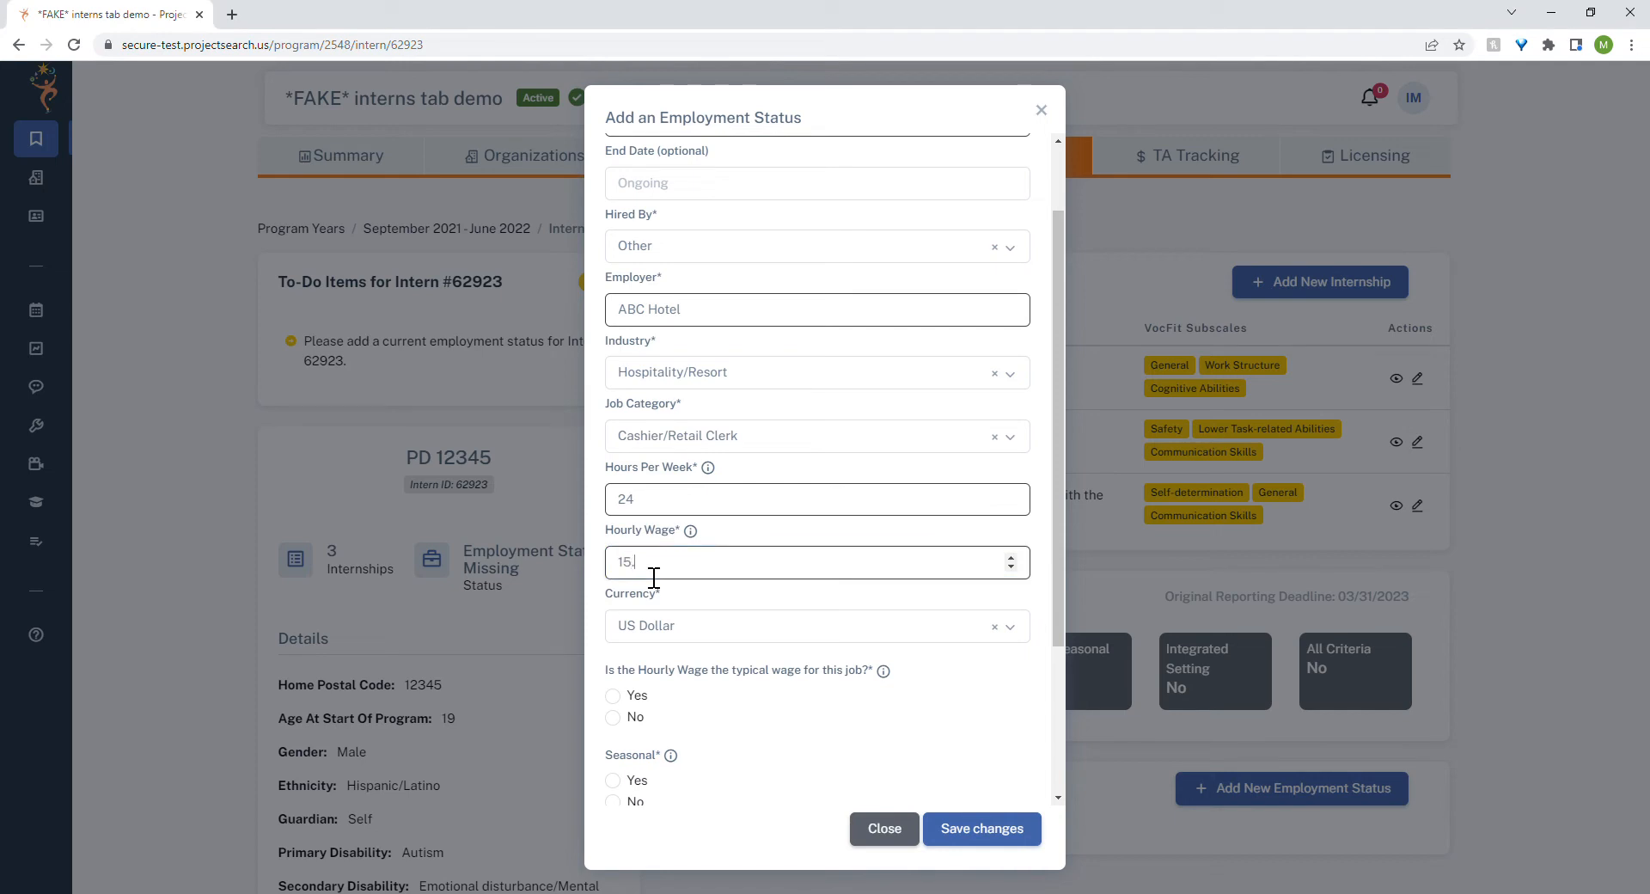
text(50)
mouse_move(692, 533)
click(715, 642)
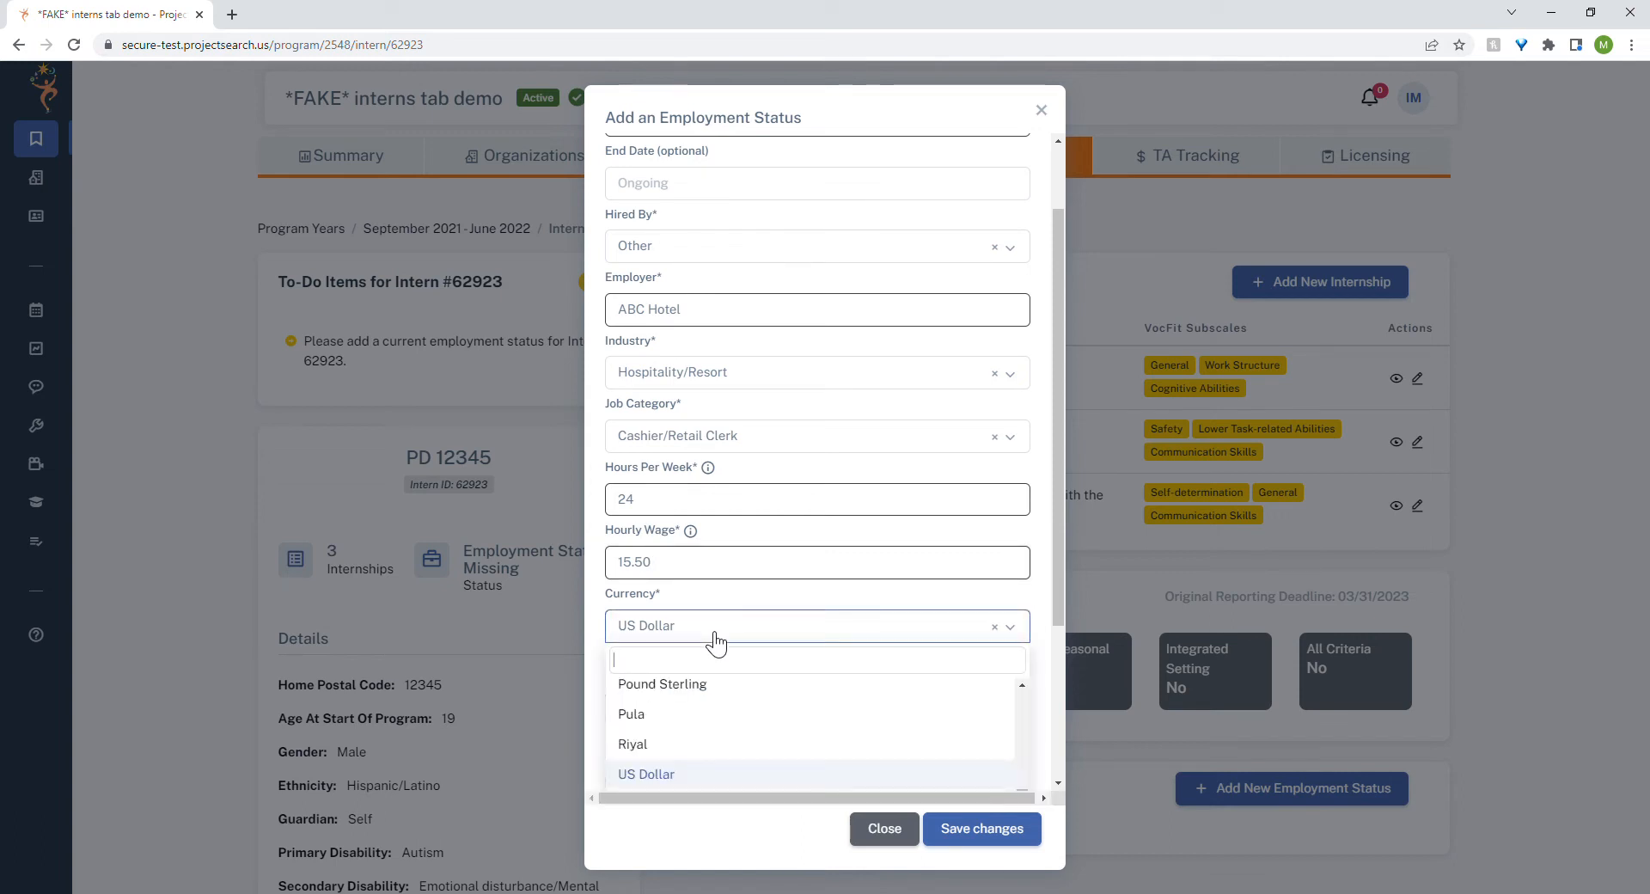
click(715, 641)
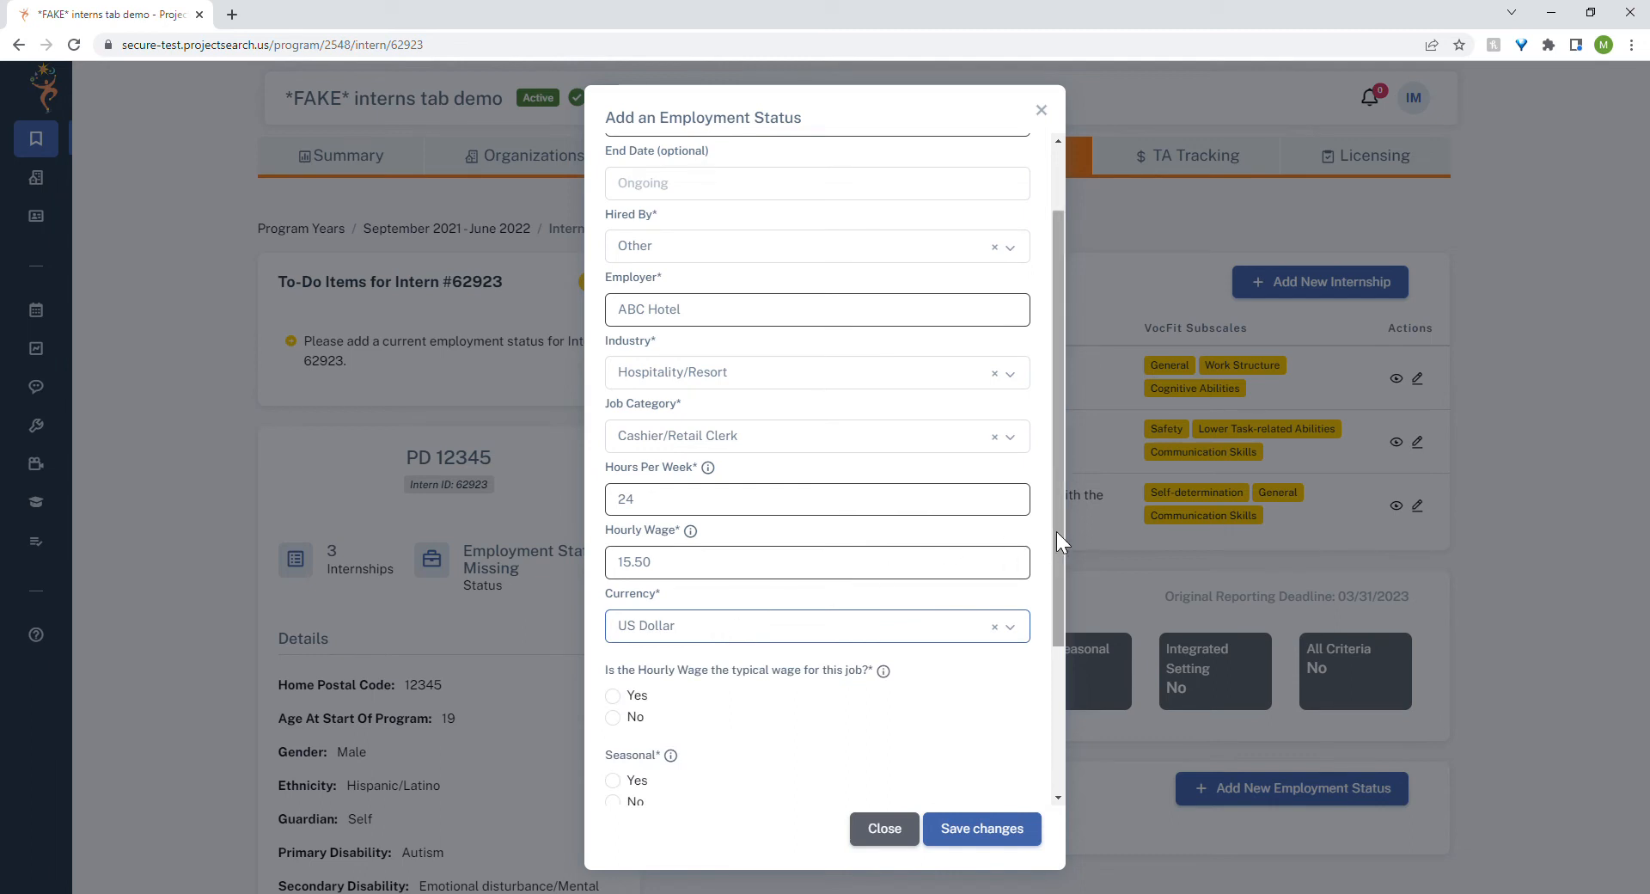
Answer Yes for typical wage, No for seasonal and Yes for integrated work setting.
drag(1055, 531, 1059, 658)
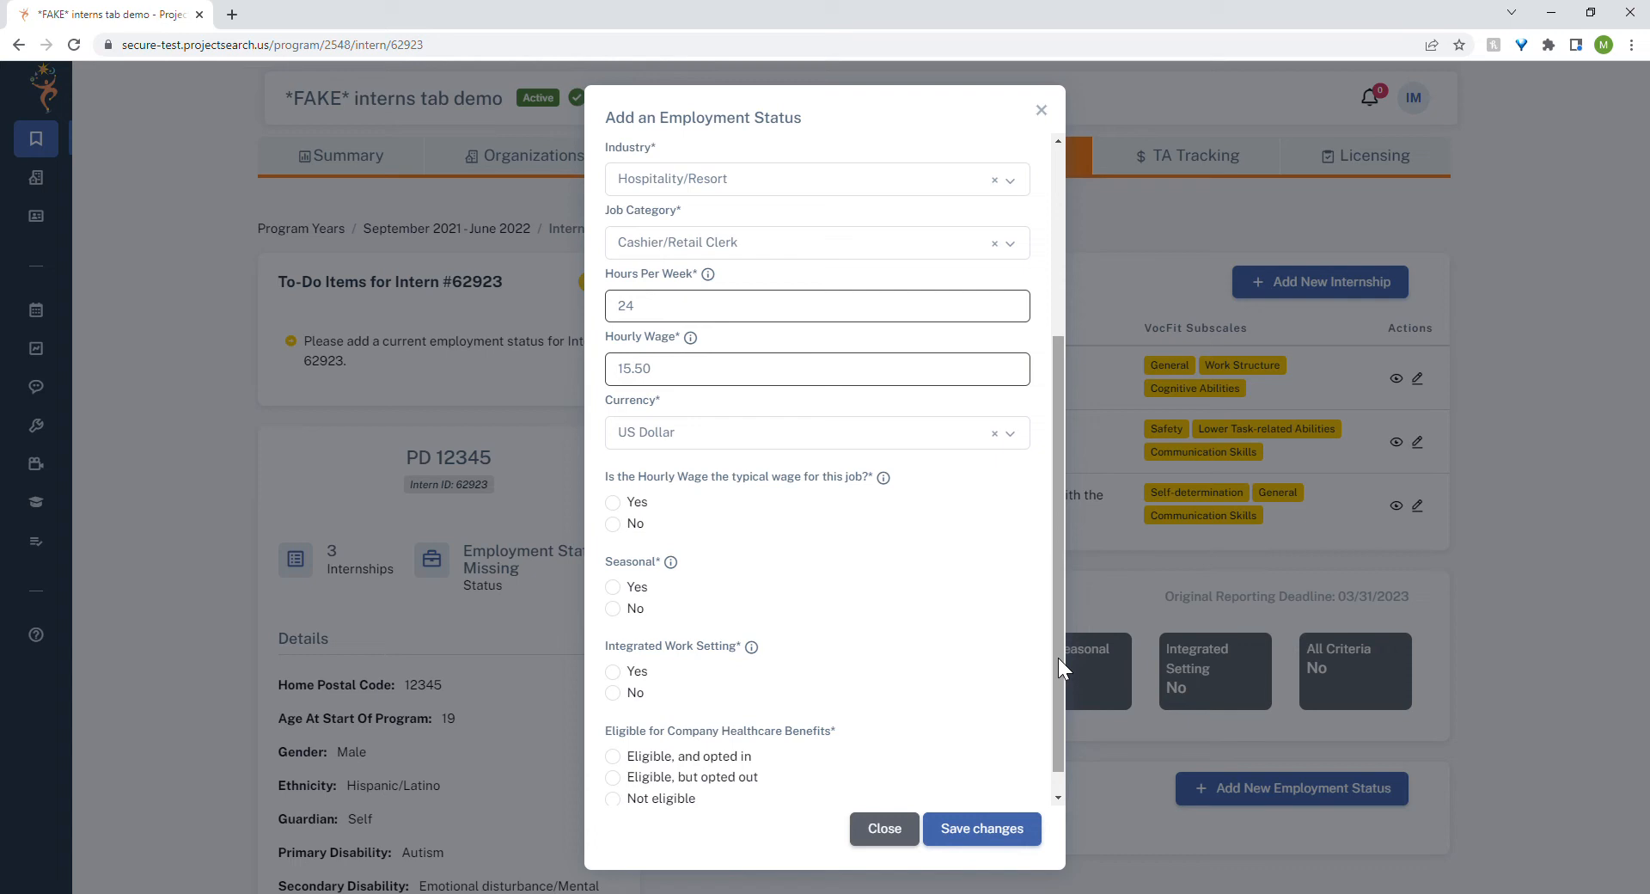
click(613, 502)
mouse_move(884, 480)
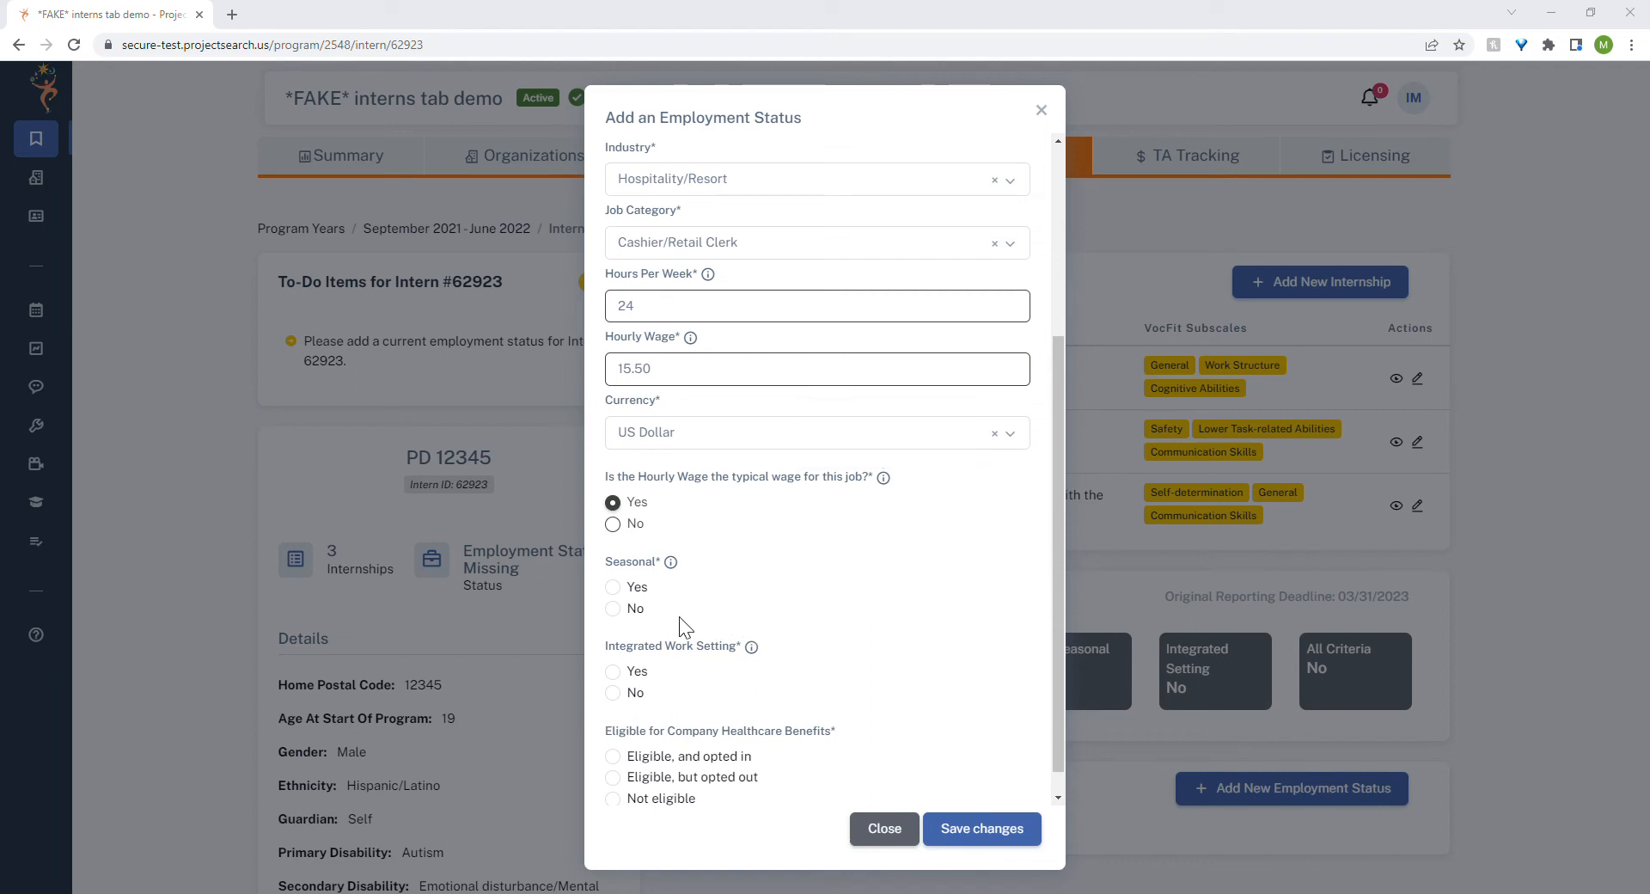
click(613, 610)
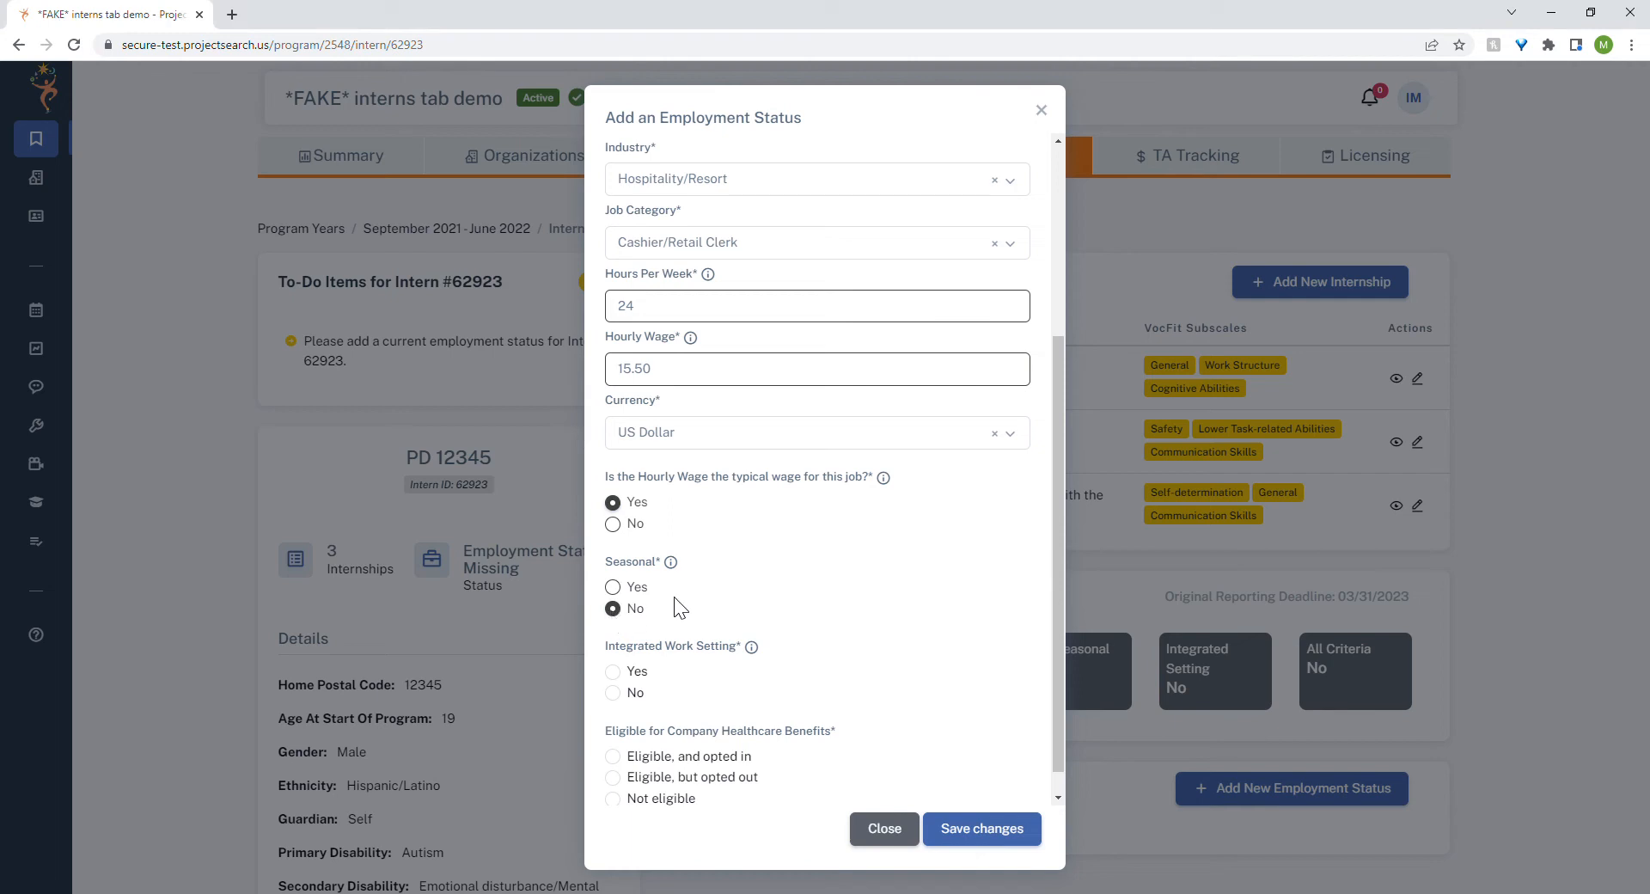
mouse_move(752, 649)
click(614, 672)
Set company healthcare benefits to "Eligible, and opted in" and save the new employment status.
scroll(862, 713, down, 1)
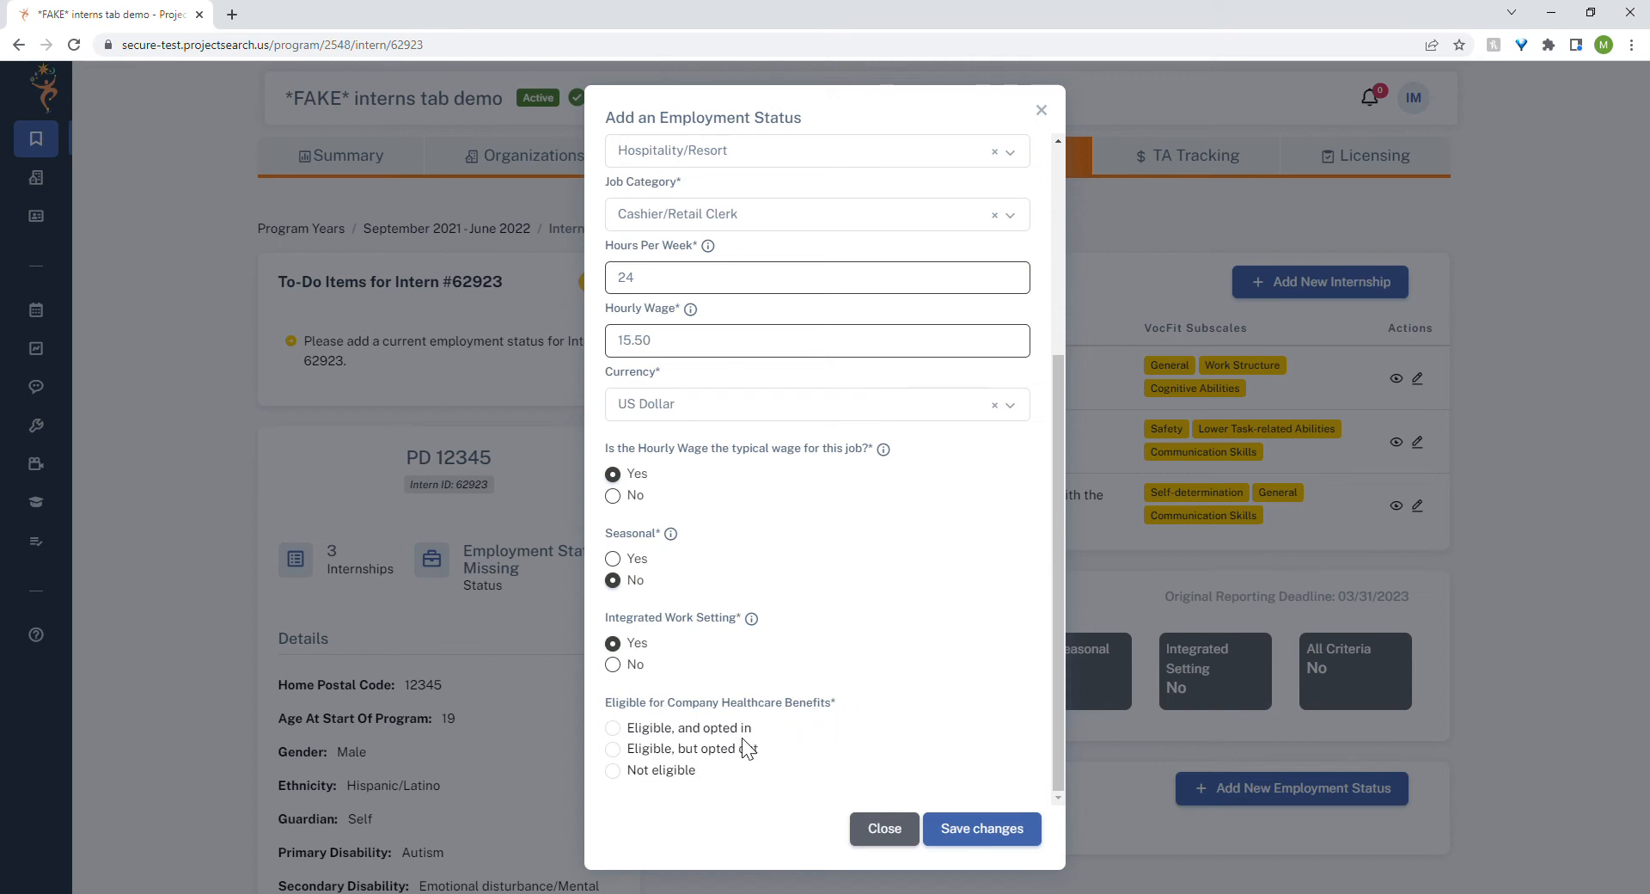
click(613, 730)
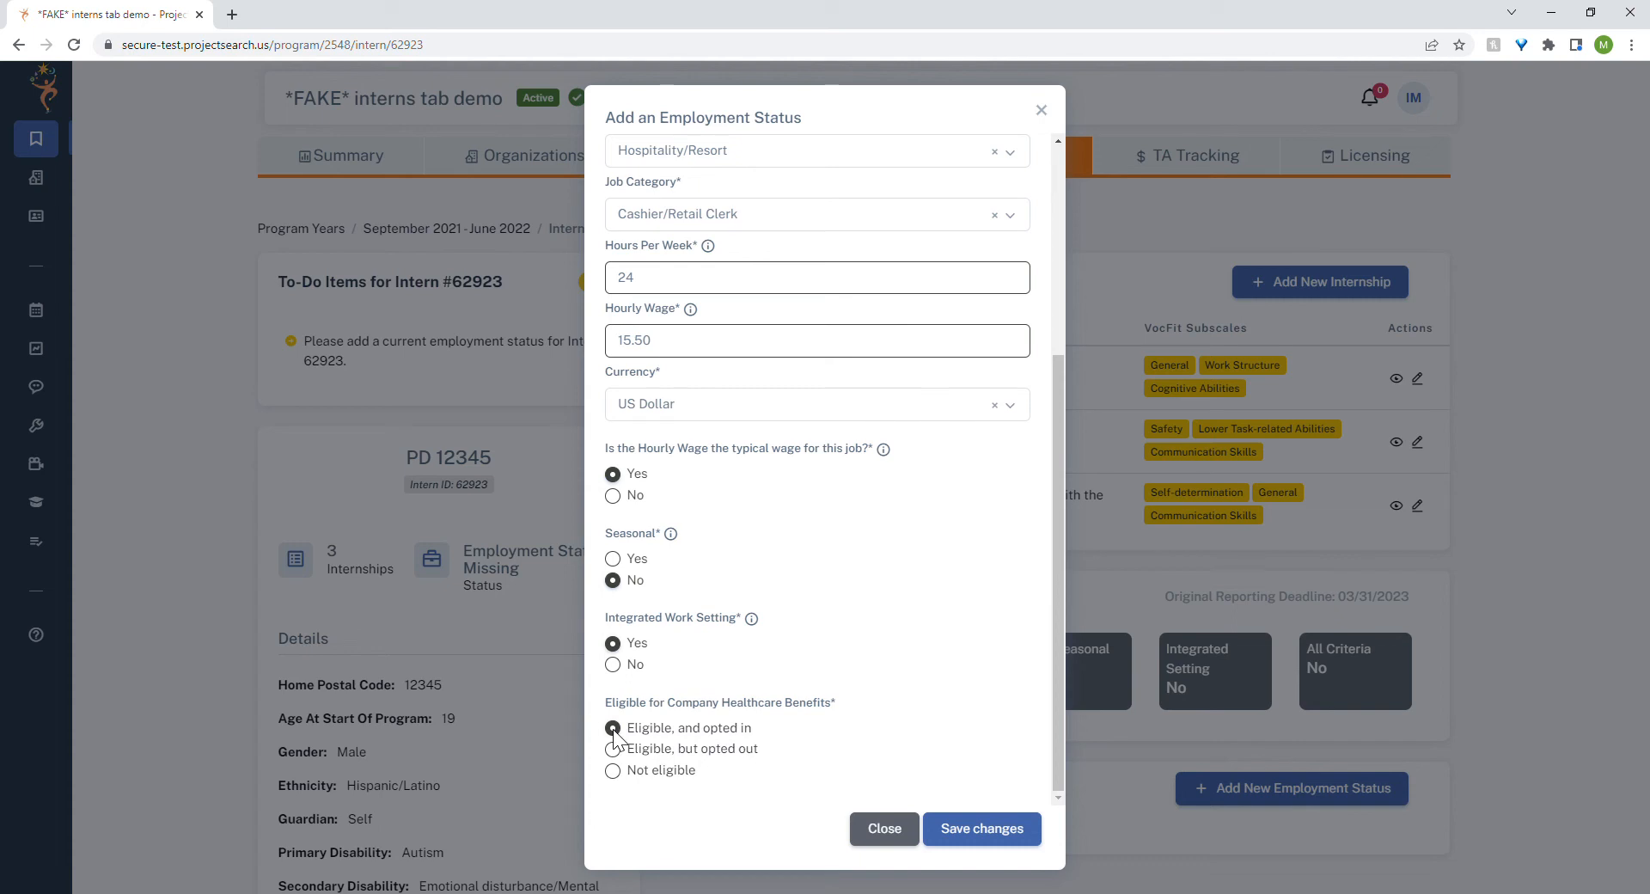
click(1019, 831)
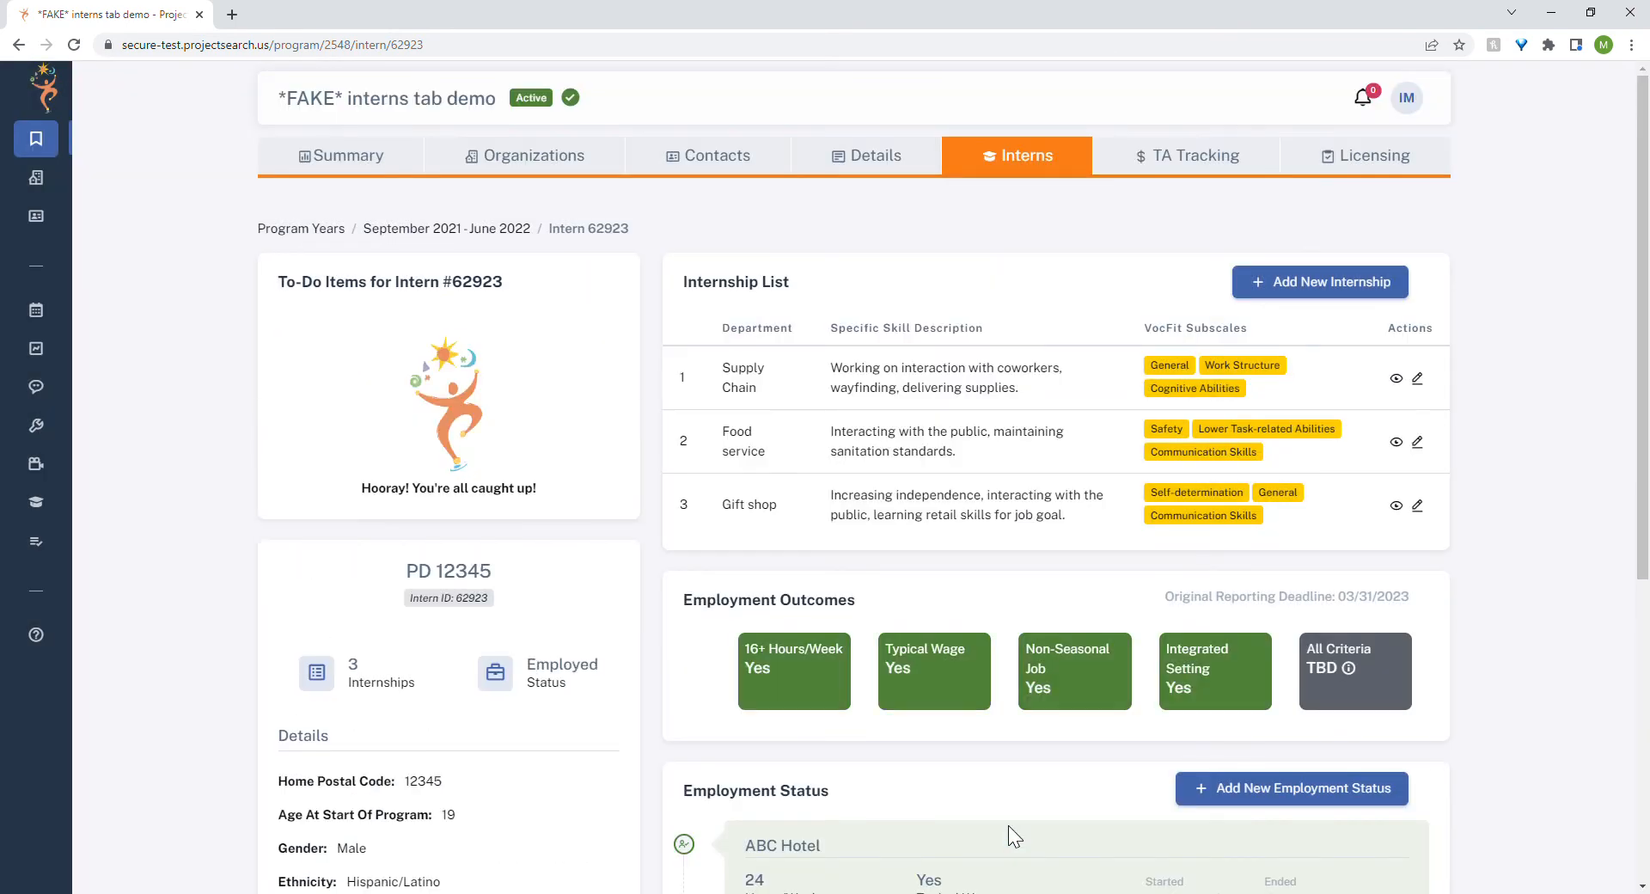
Edit the ABC Hotel employment status, giving Hours Increased as the reason for change and 08/26/2022 as the change effective date.
scroll(1509, 755, down, 2)
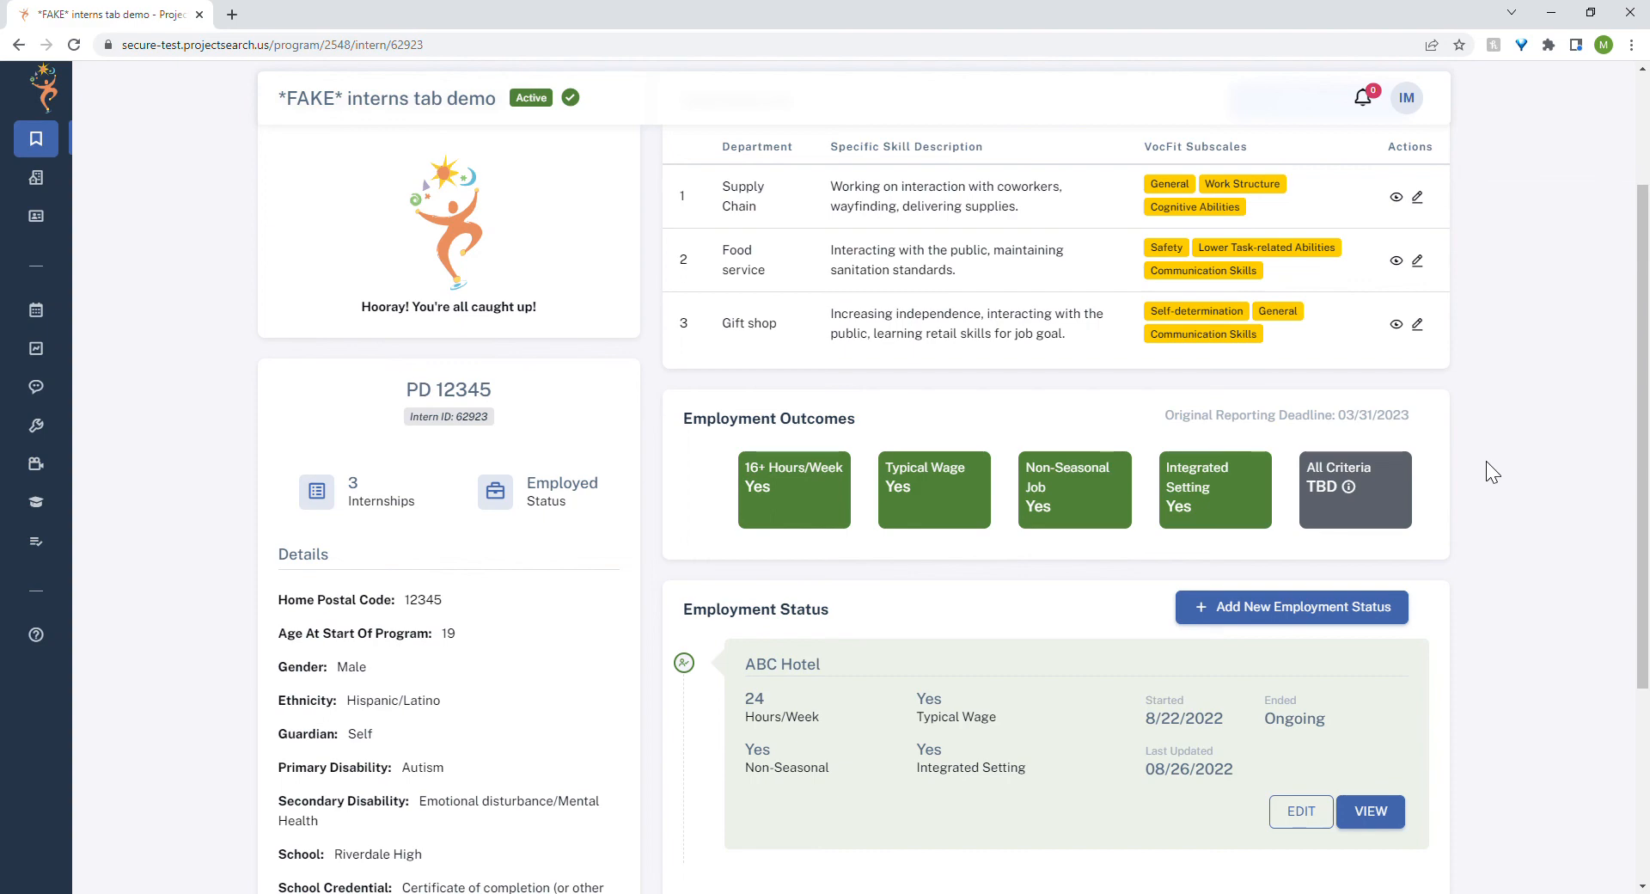
scroll(1488, 537, down, 2)
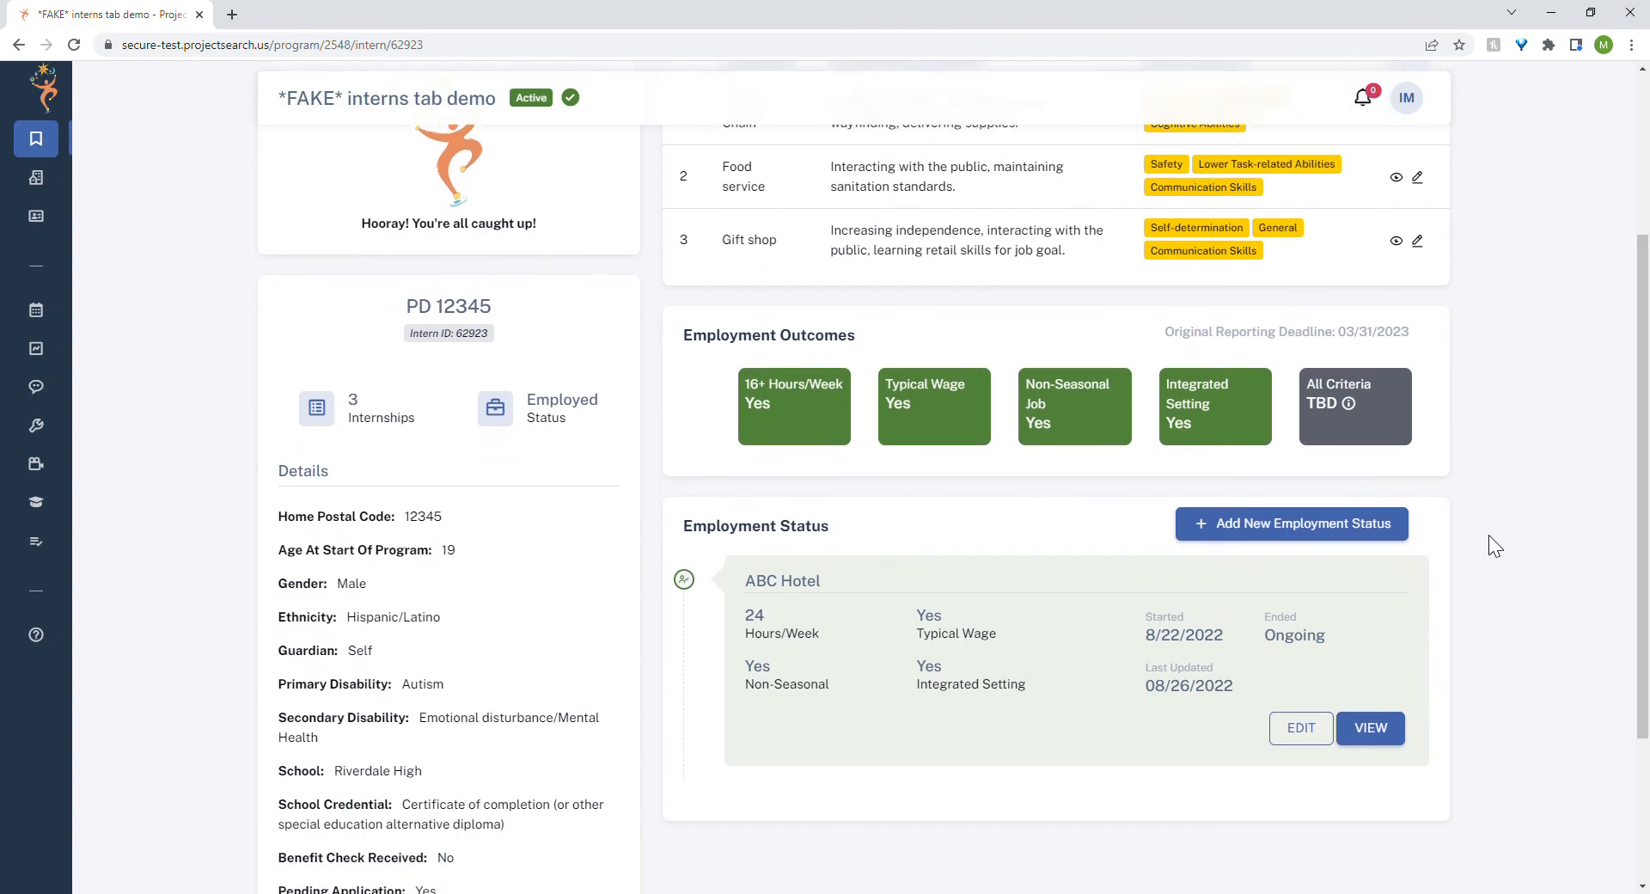
scroll(1488, 535, down, 1)
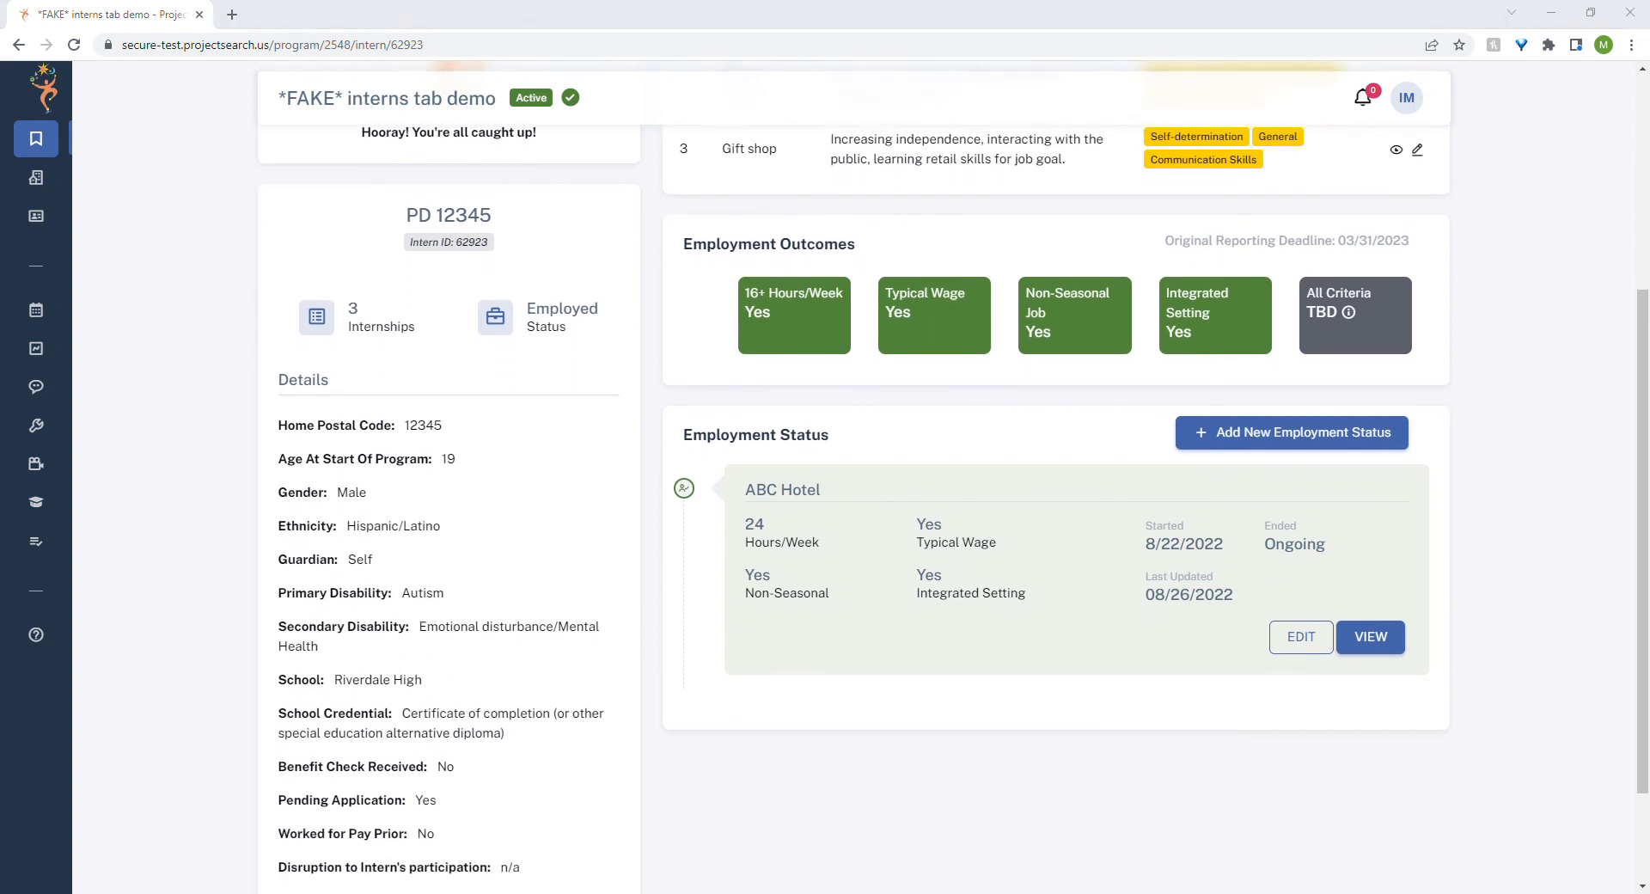
click(1283, 638)
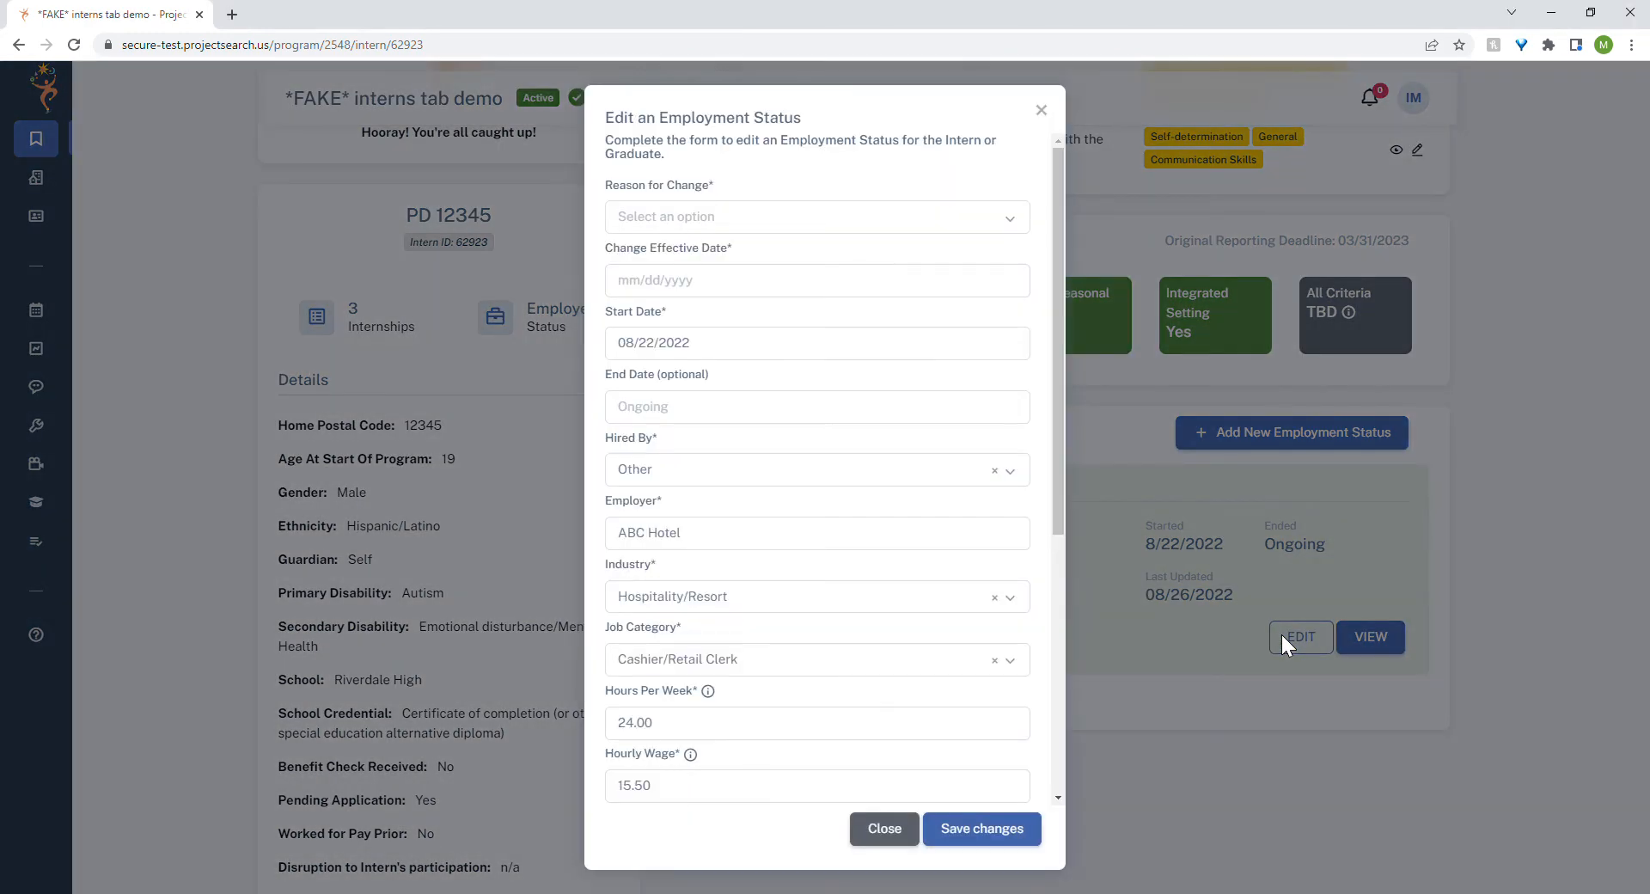
click(1014, 222)
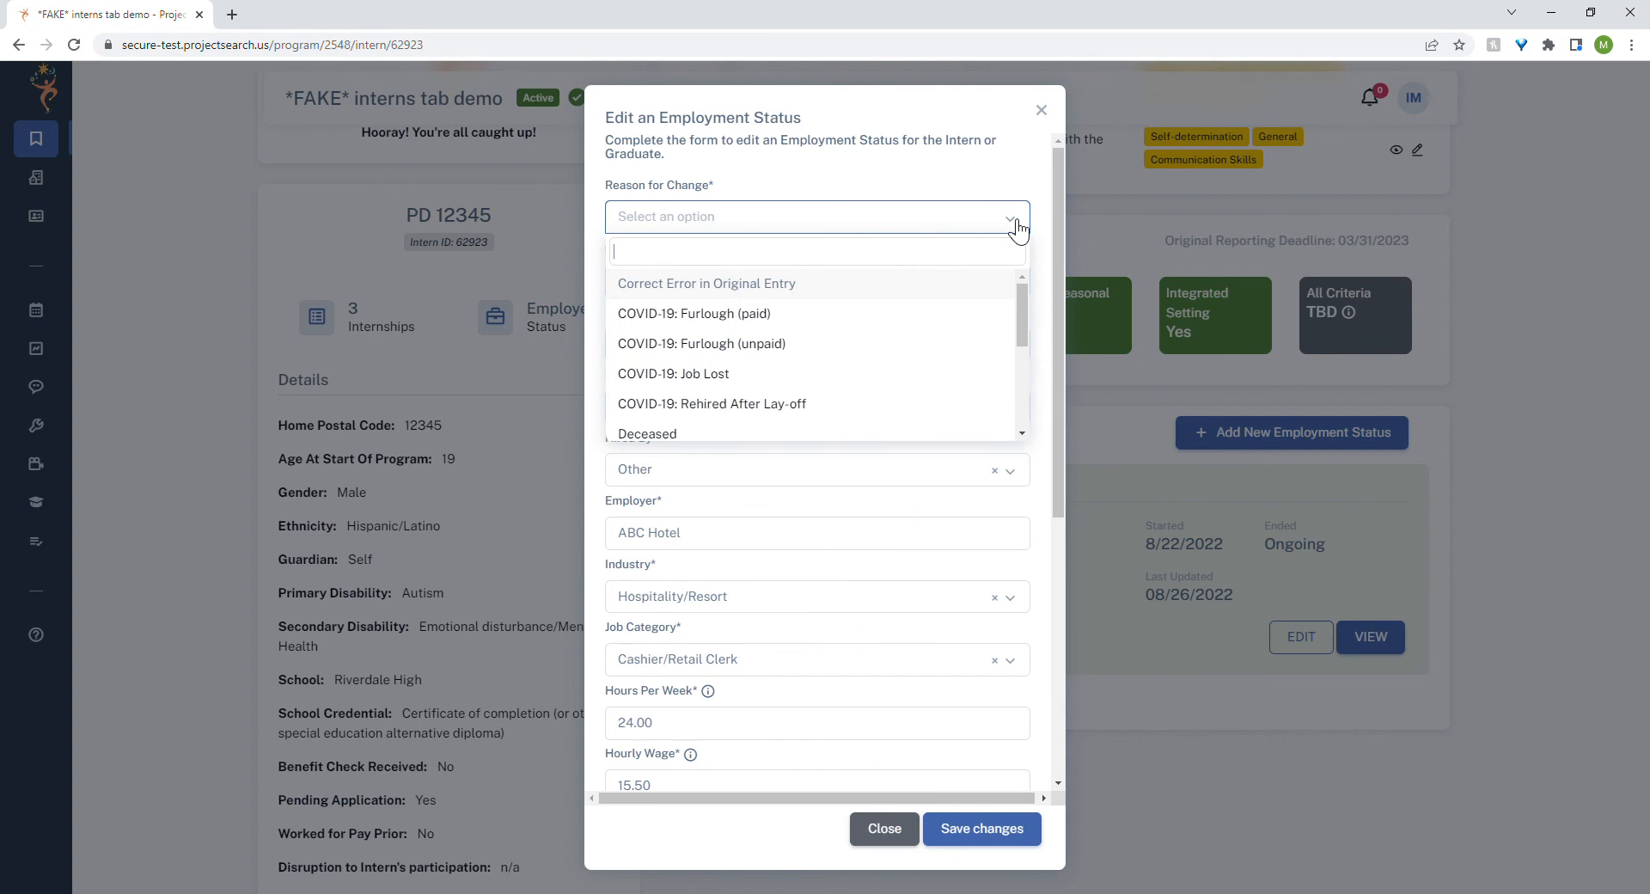
drag(1023, 287, 1019, 379)
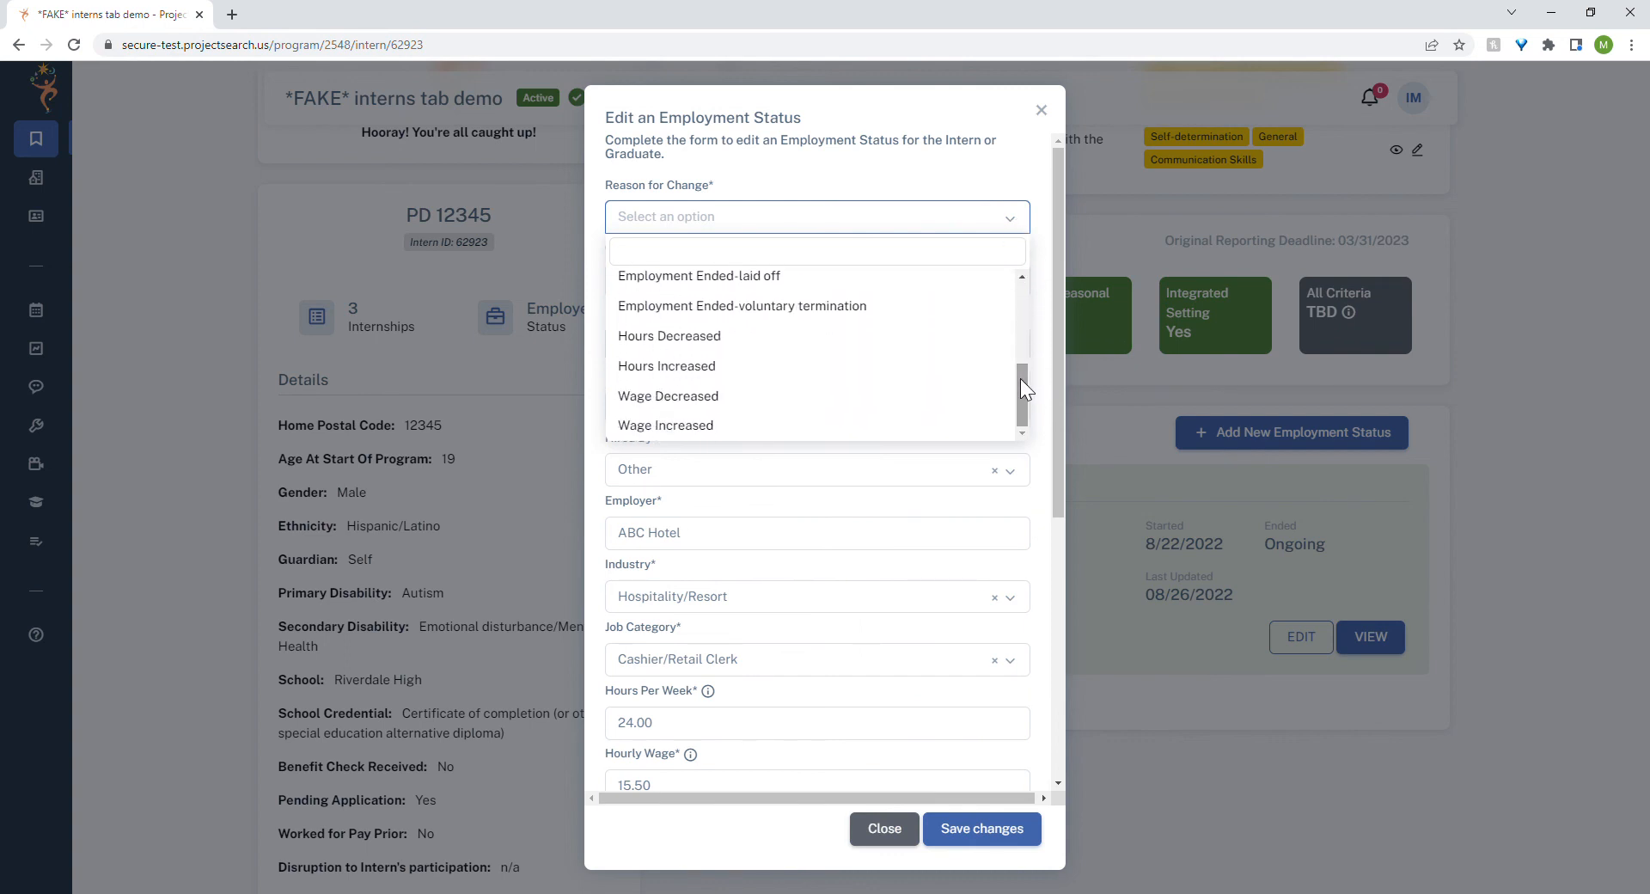
click(832, 369)
click(737, 290)
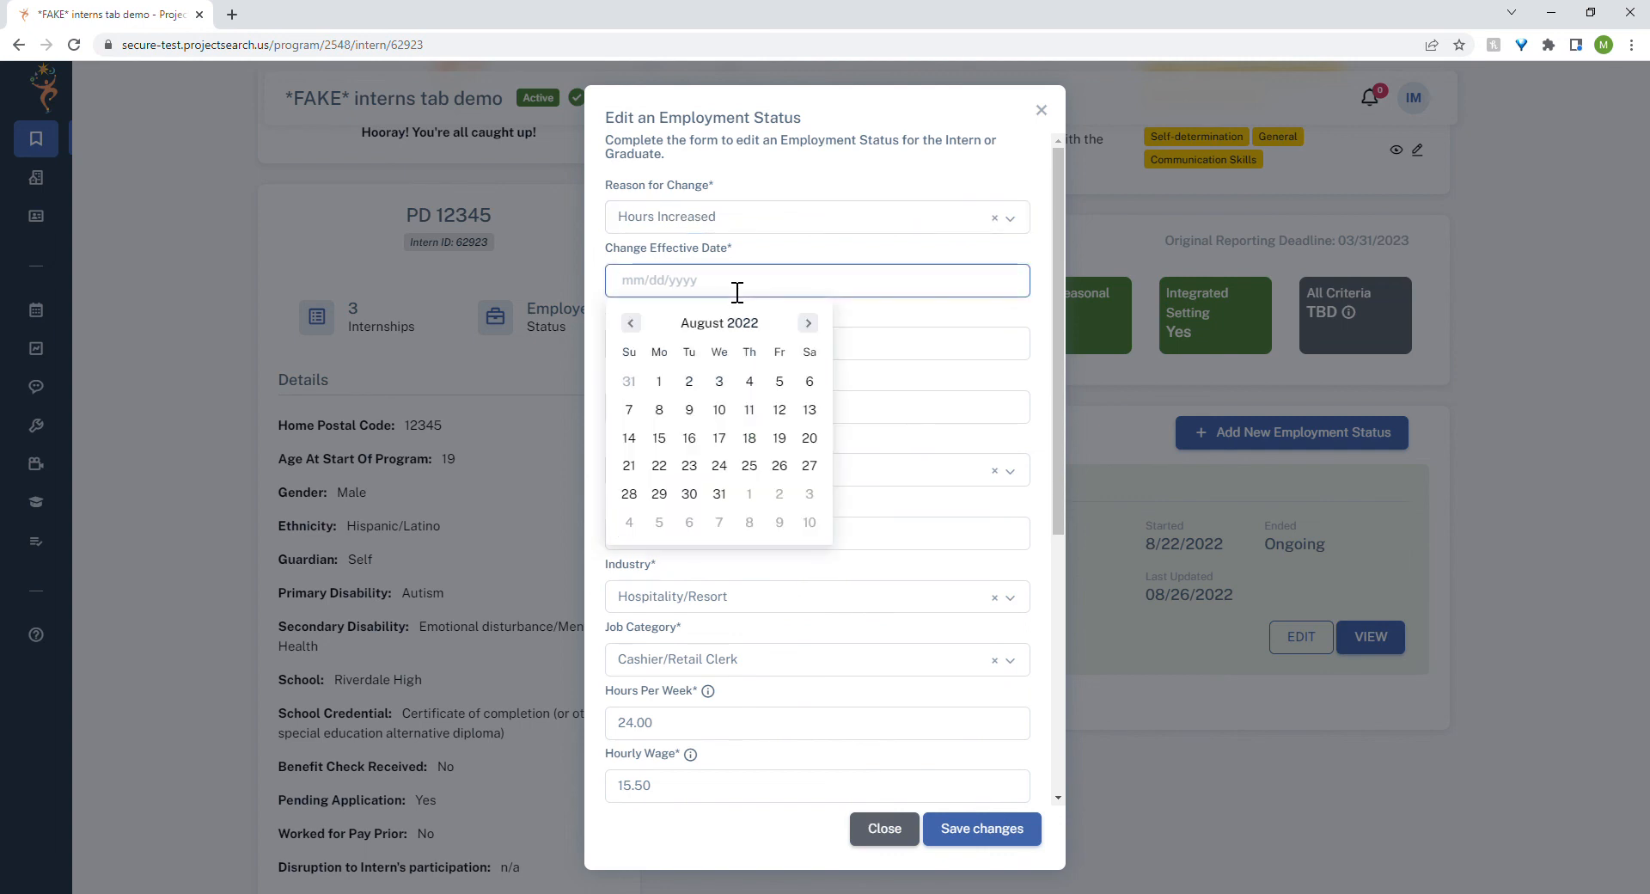
click(779, 466)
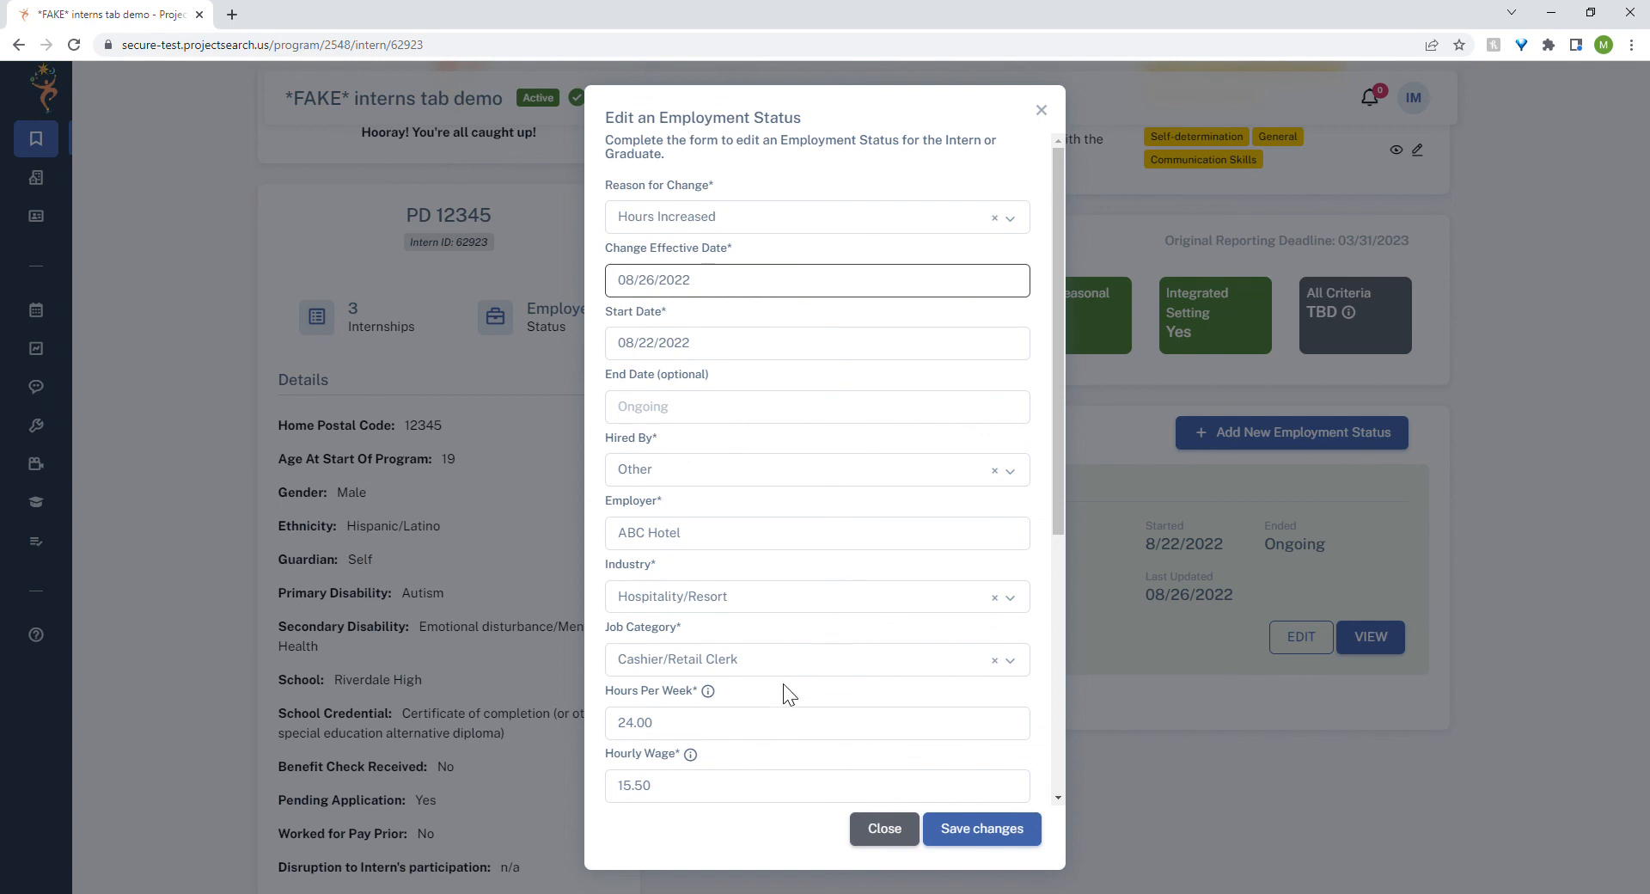
Set the hours per week to 30 and save the changes to the employment status.
double_click(670, 735)
text(3)
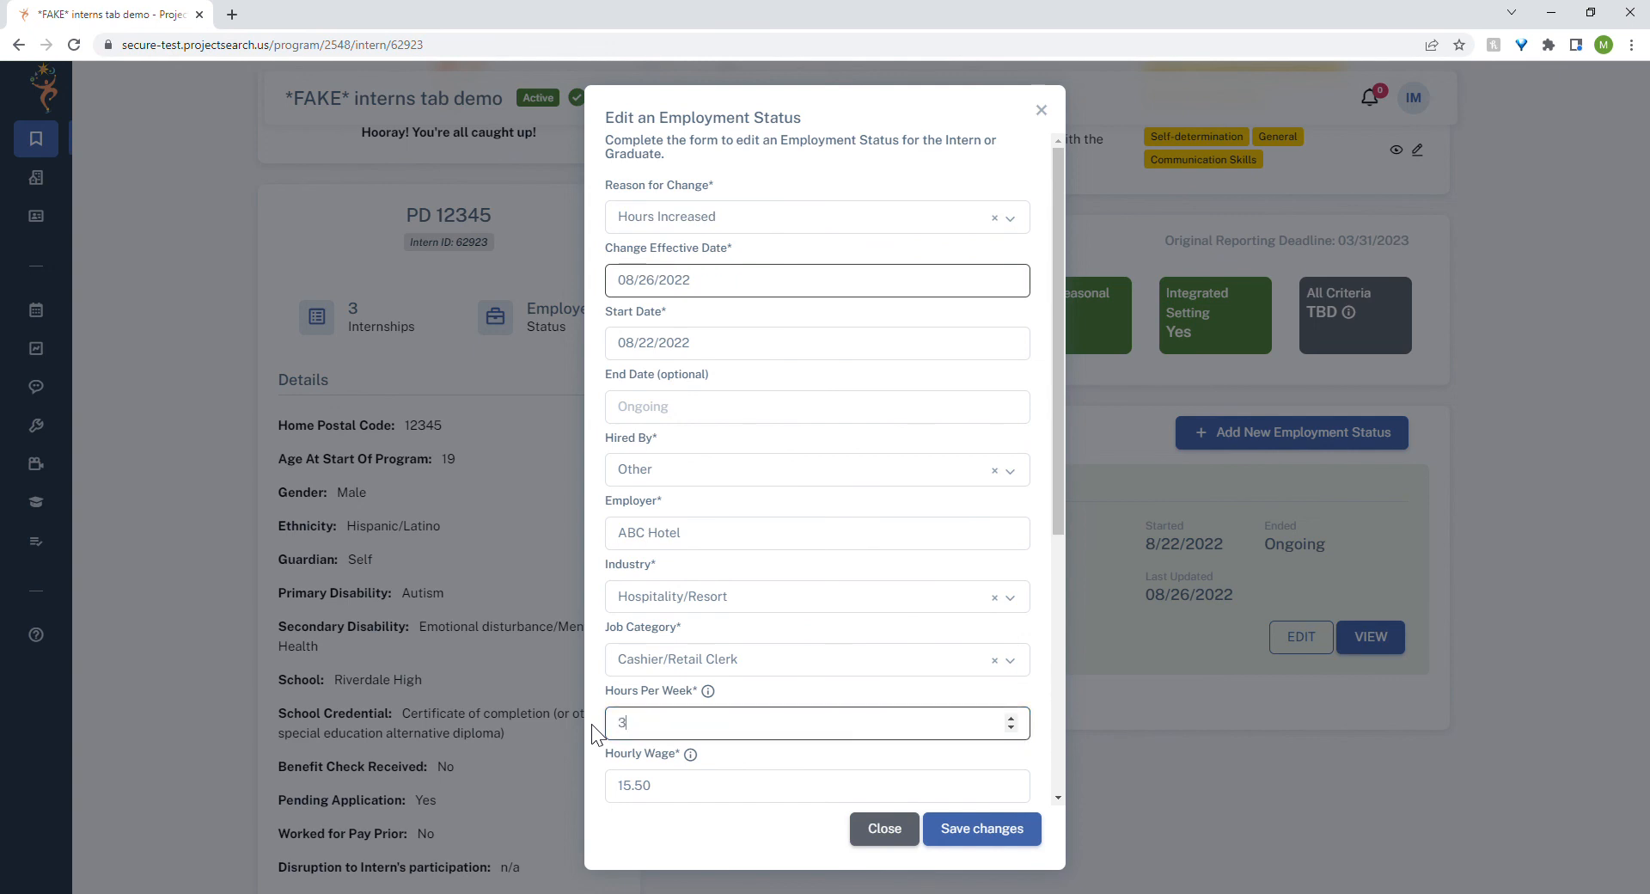
text(0)
click(1005, 829)
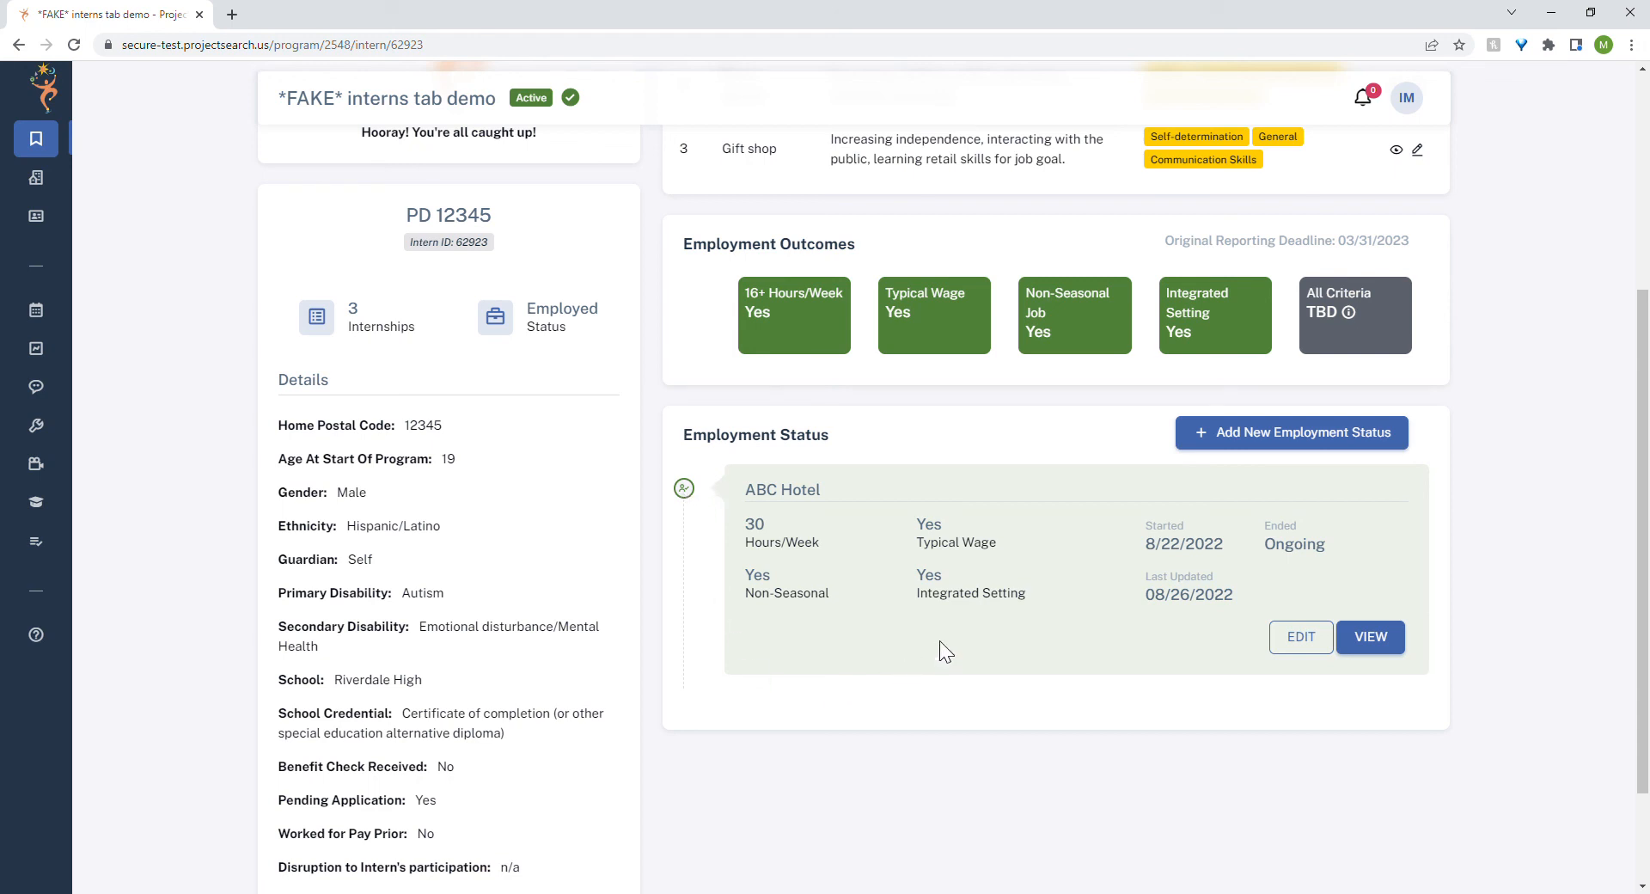
Open the detailed view of the ABC Hotel employment status.
click(1386, 646)
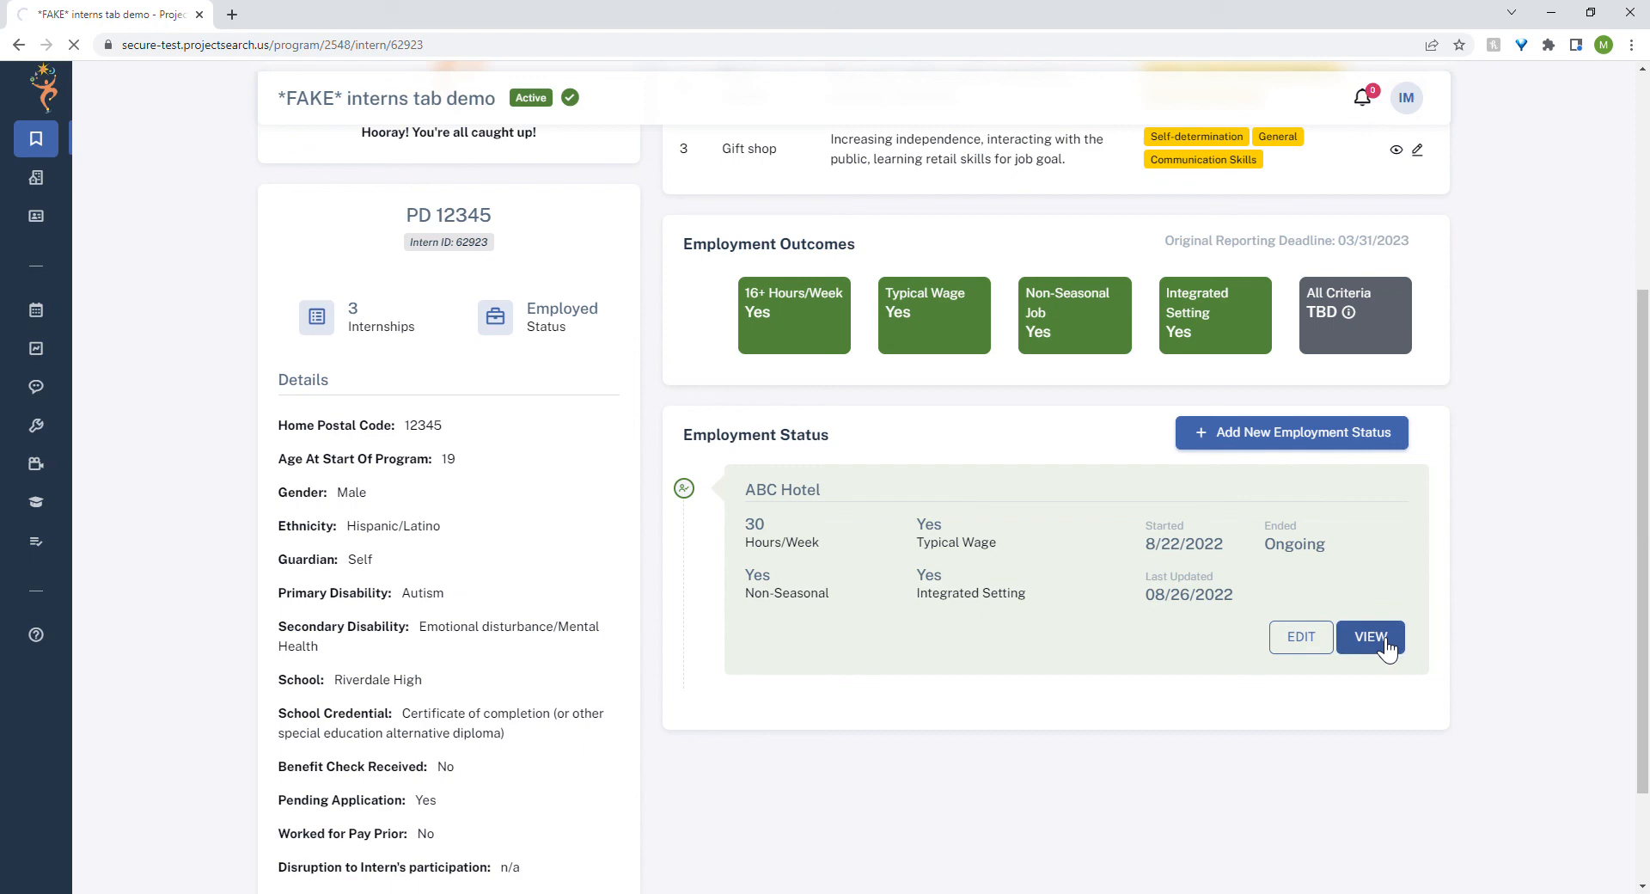